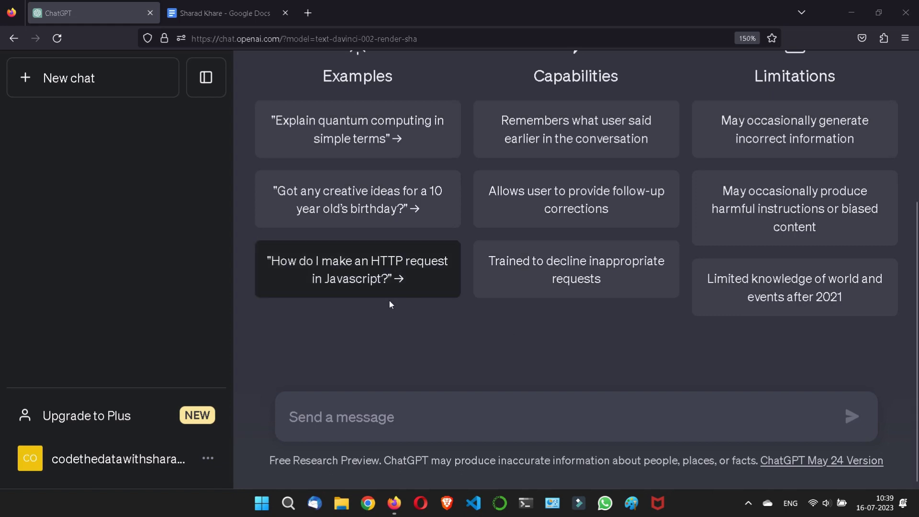
Step: On the blank notes page, type the heading 'Chatgpt can be used for' and start a new line
left_click(232, 18)
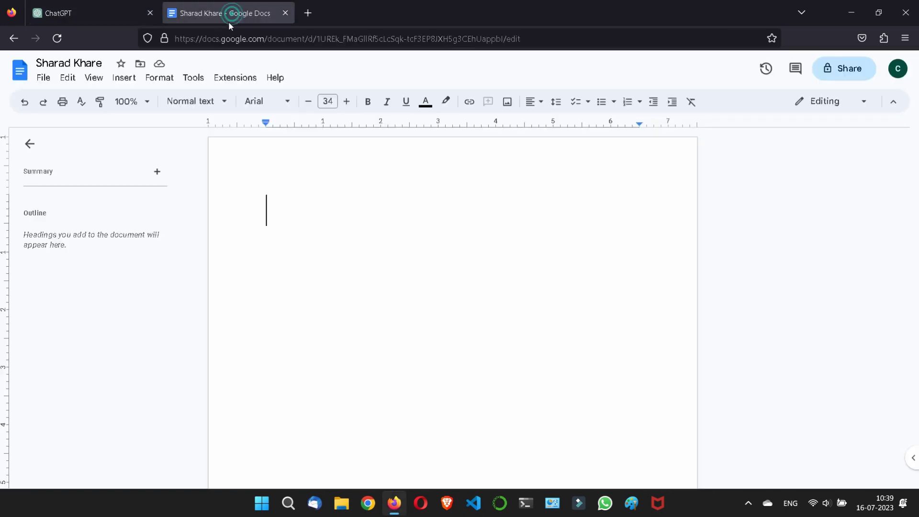
left_click(277, 207)
left_click(315, 206)
type("Chat")
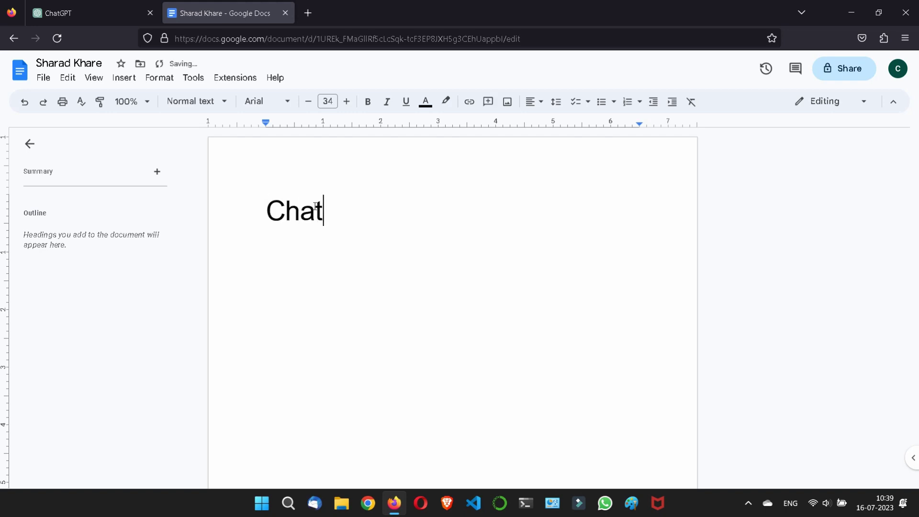
type("gpt")
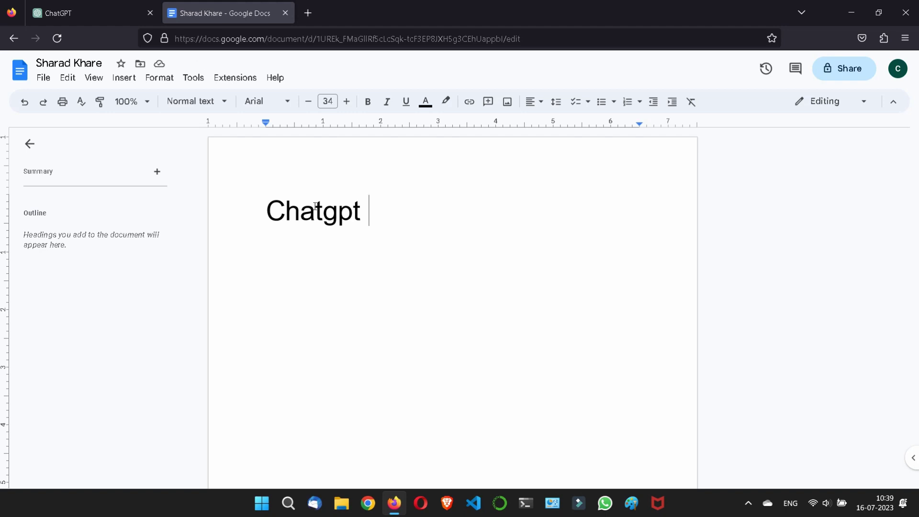
type("can")
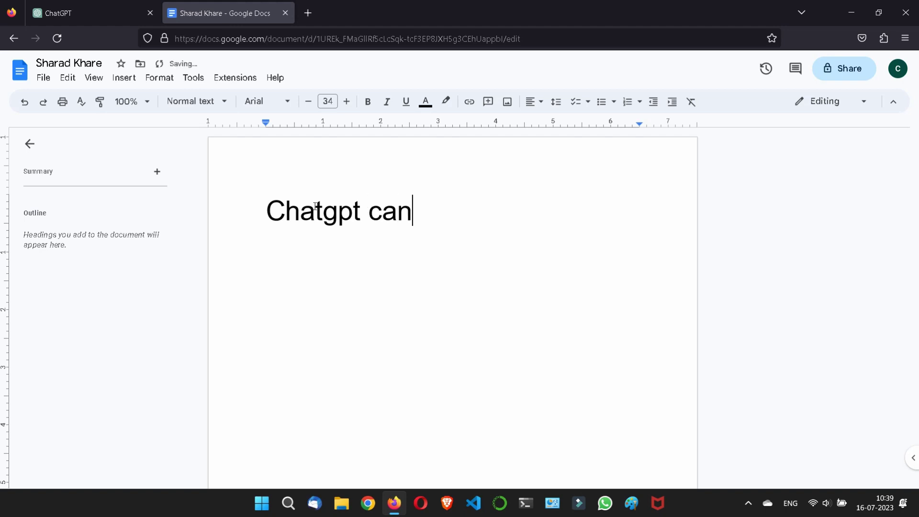
type(" be used for")
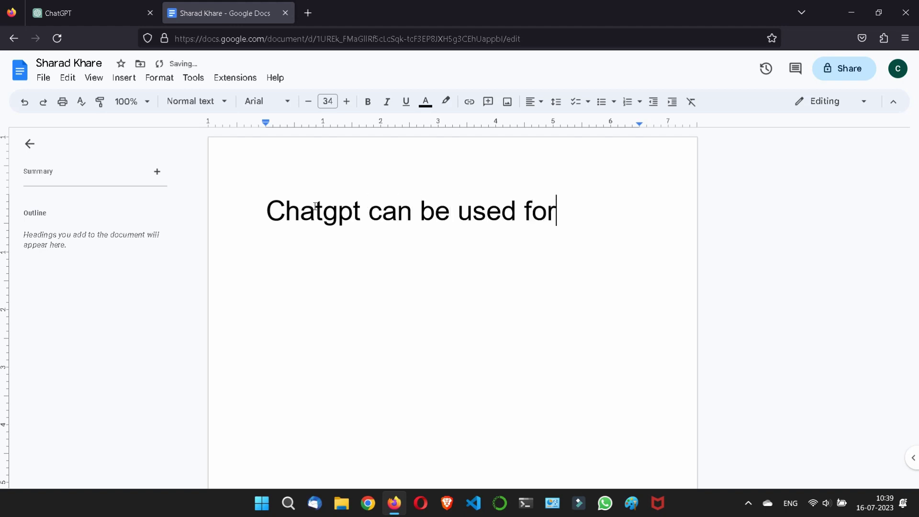
key("Return")
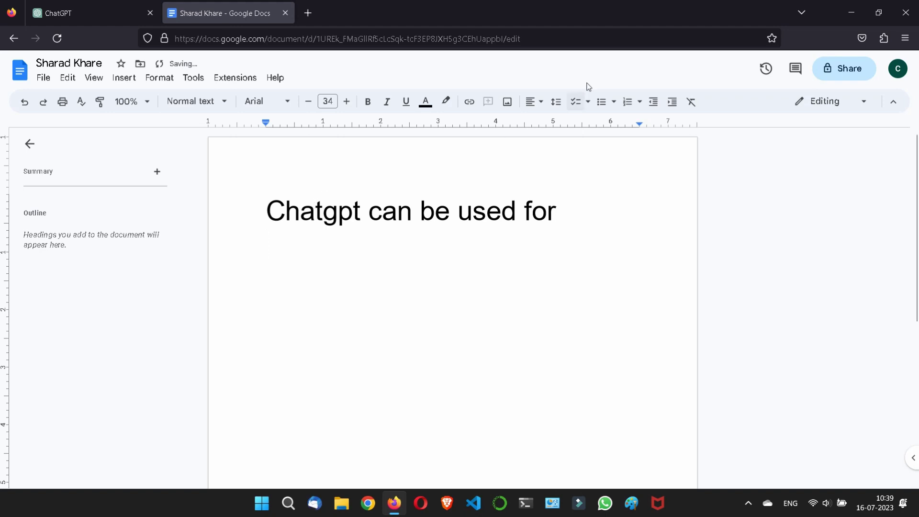
Step: Create a numbered list: understanding text, create content, debug codes, eduction, research
left_click(627, 103)
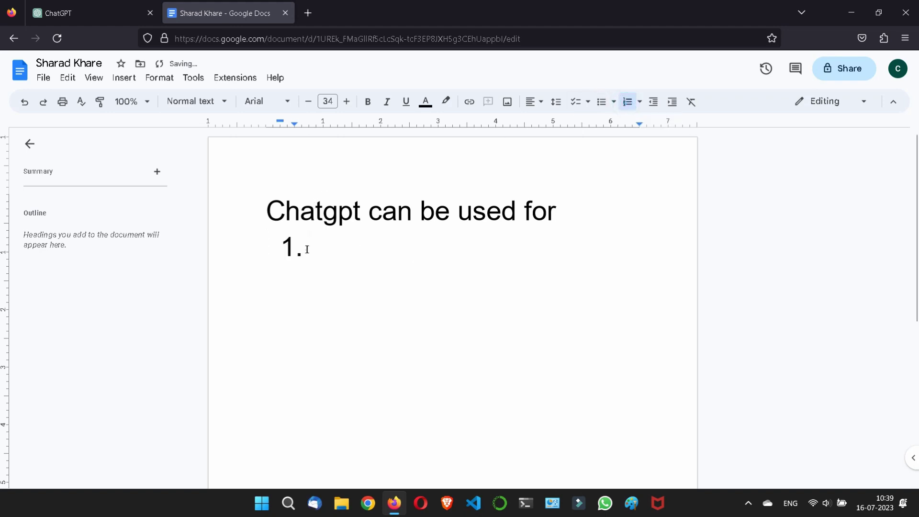
type("understanding text")
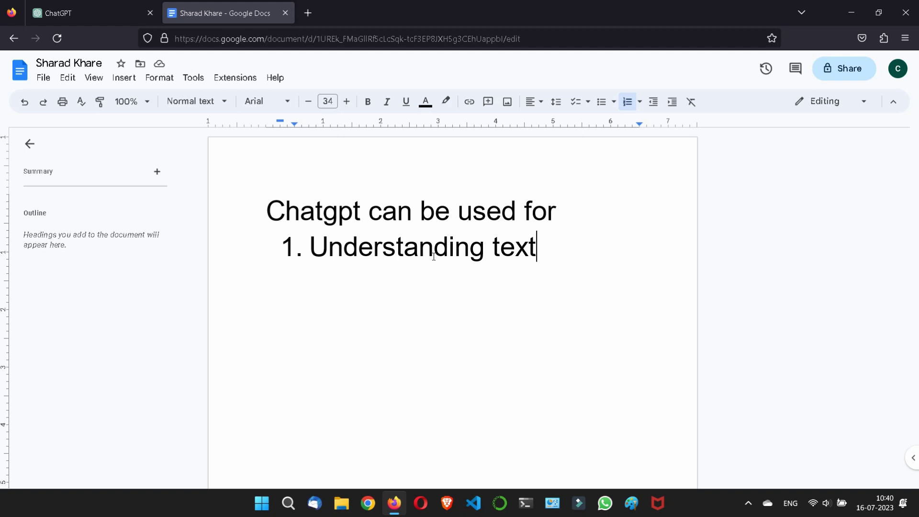
key("Return")
type("create co")
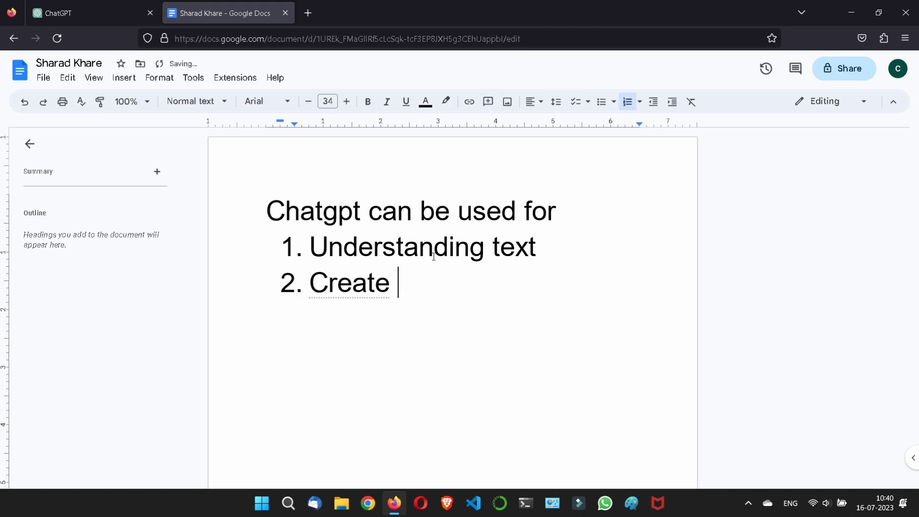
type("ntent")
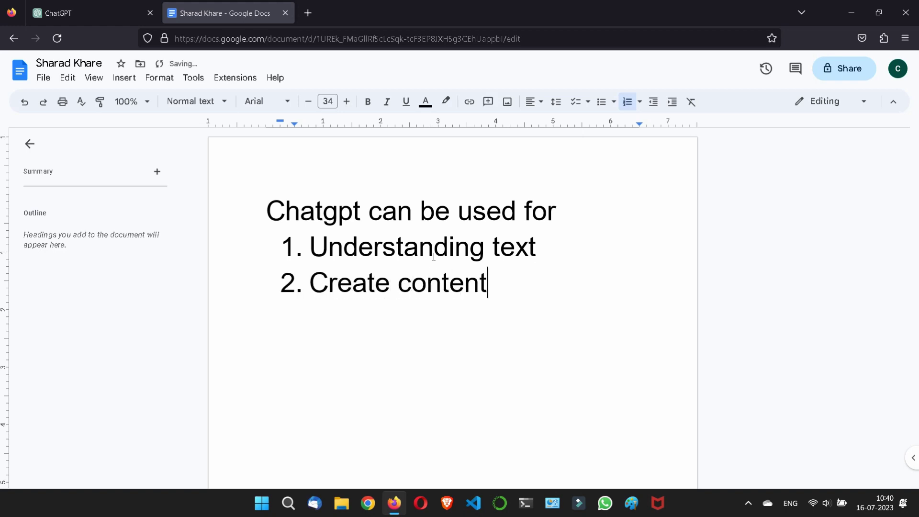
key("Return")
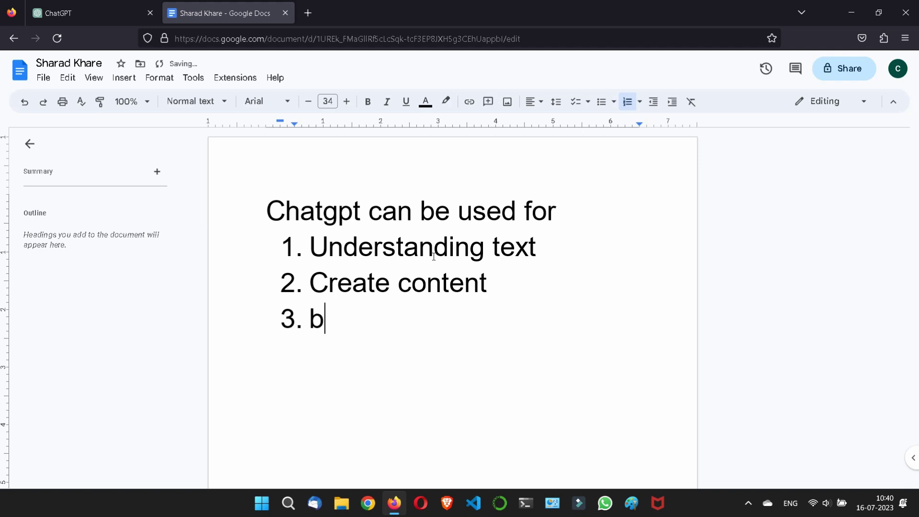
type("debug")
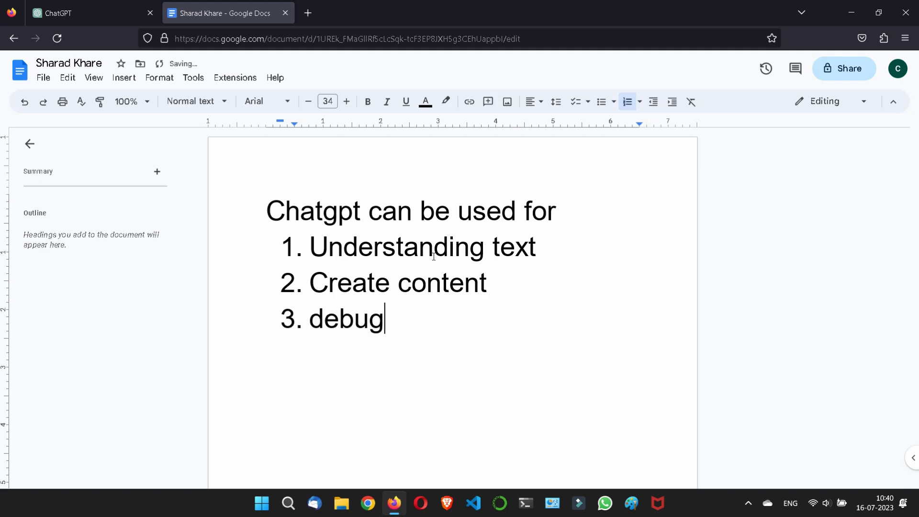
type(" codes")
key("Return")
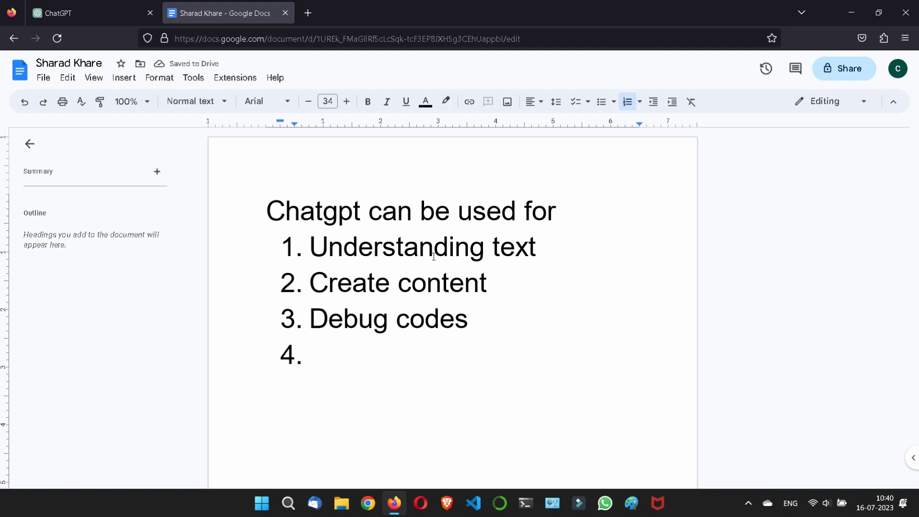
type("eduction")
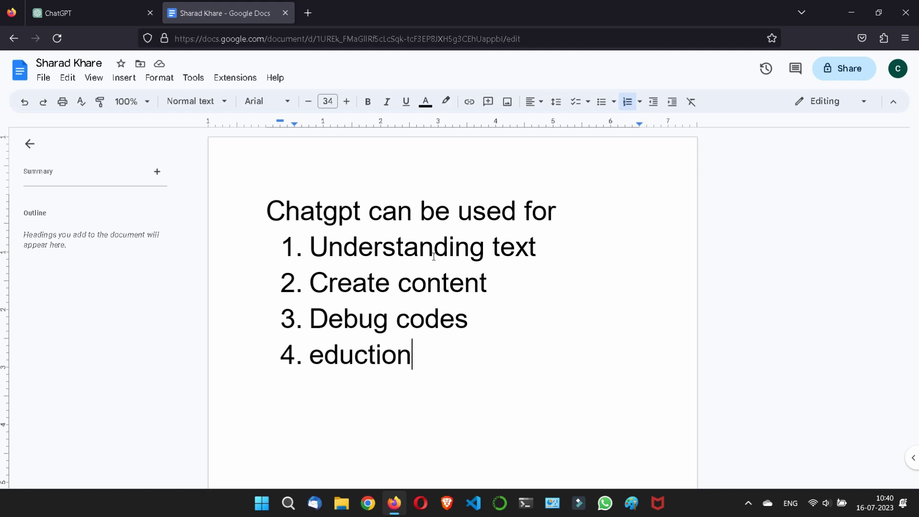
key("Return")
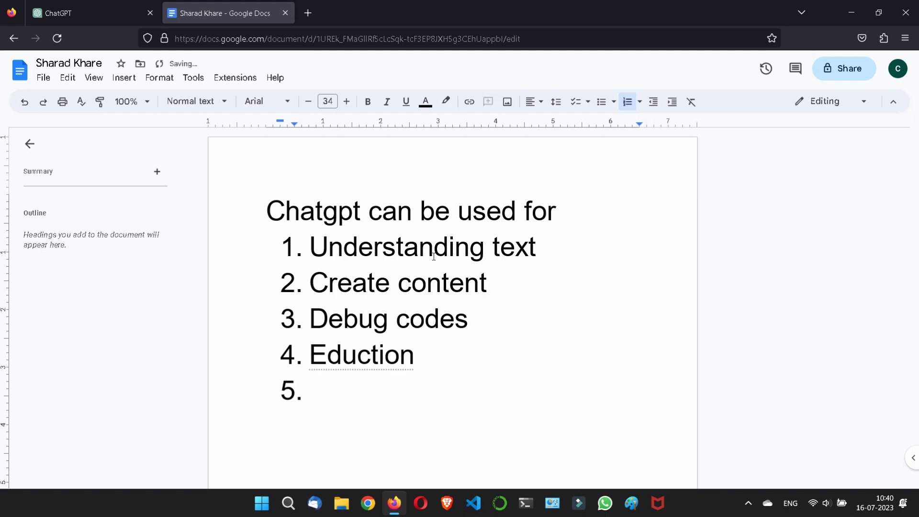
type("research")
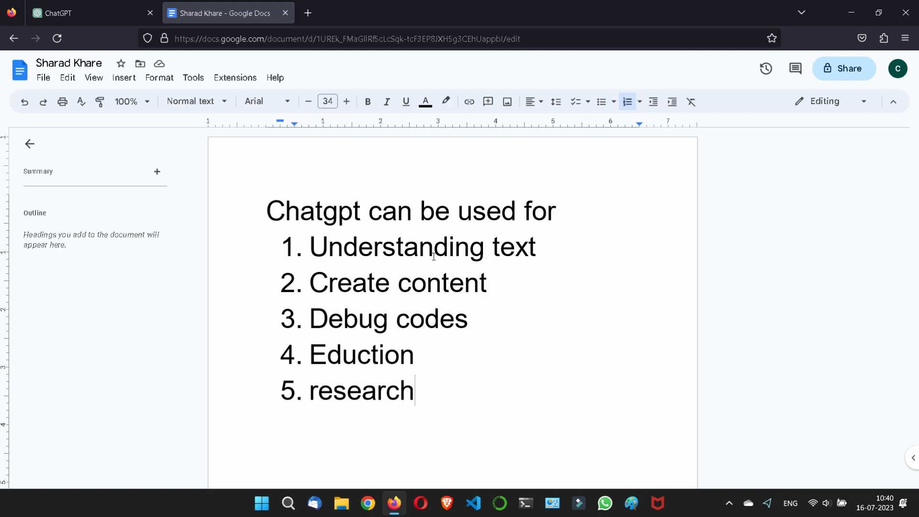
Step: Add list items traslation, virtual assistant and much more, then end the numbered list
key("Return")
scroll(426, 265, "down", 3)
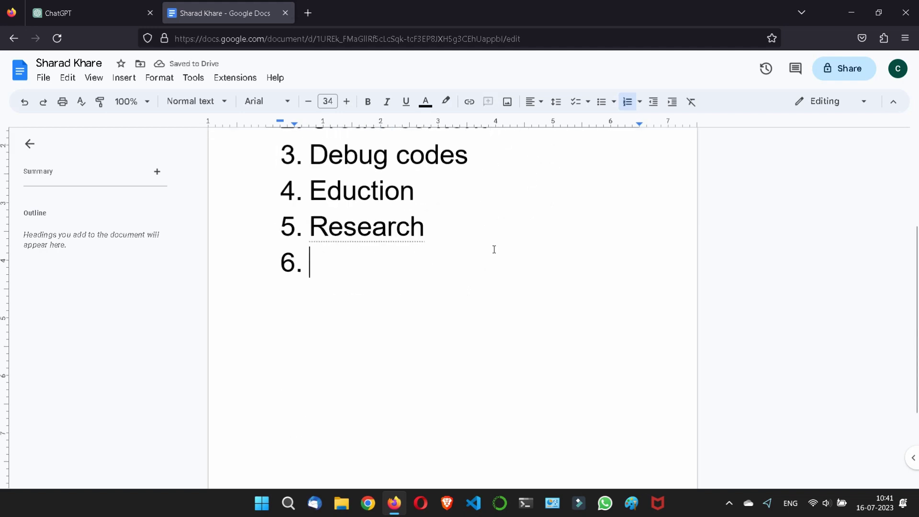
type("tra")
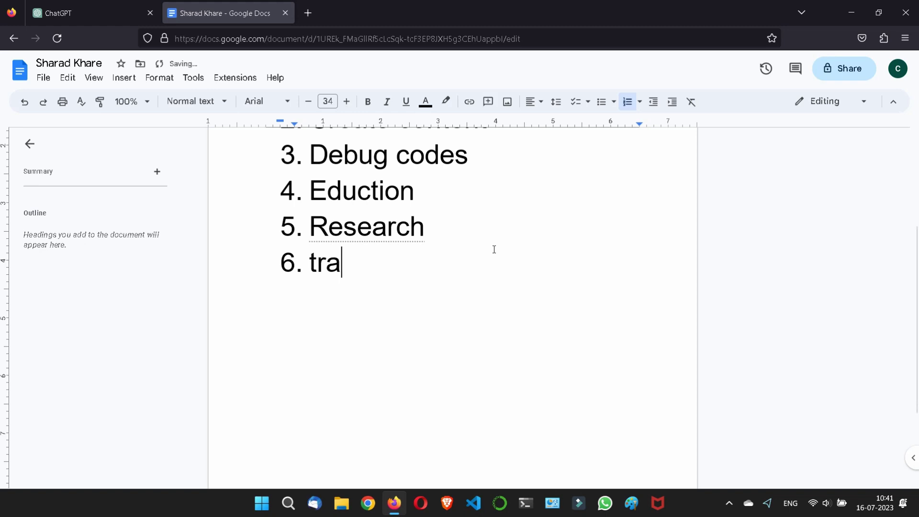
type("slation")
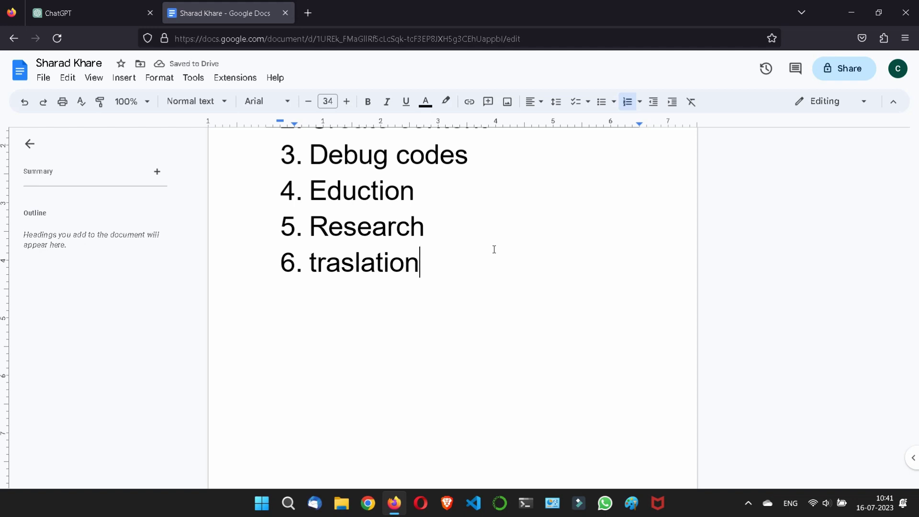
key("Return")
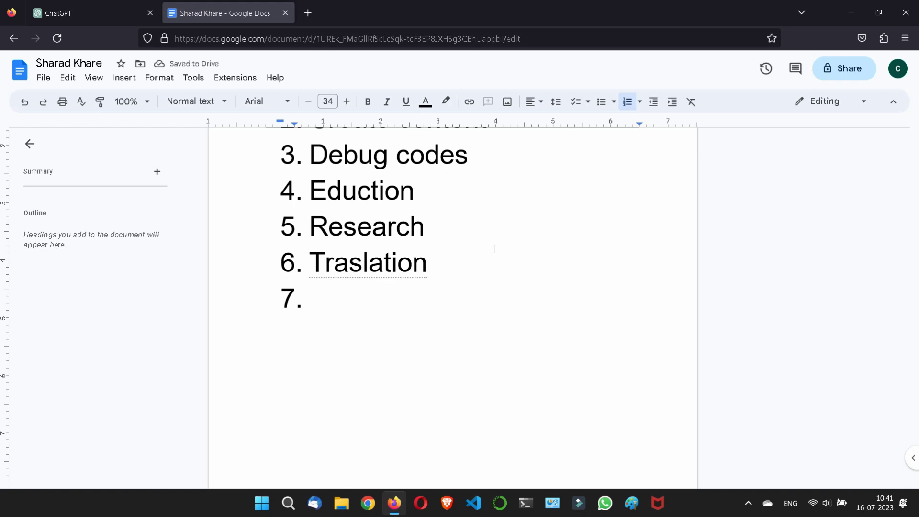
type("vir")
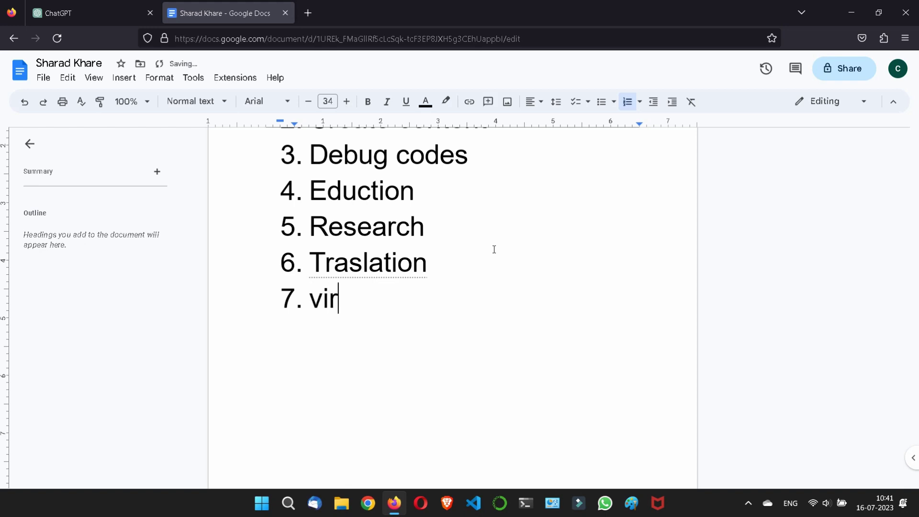
type("tual ass")
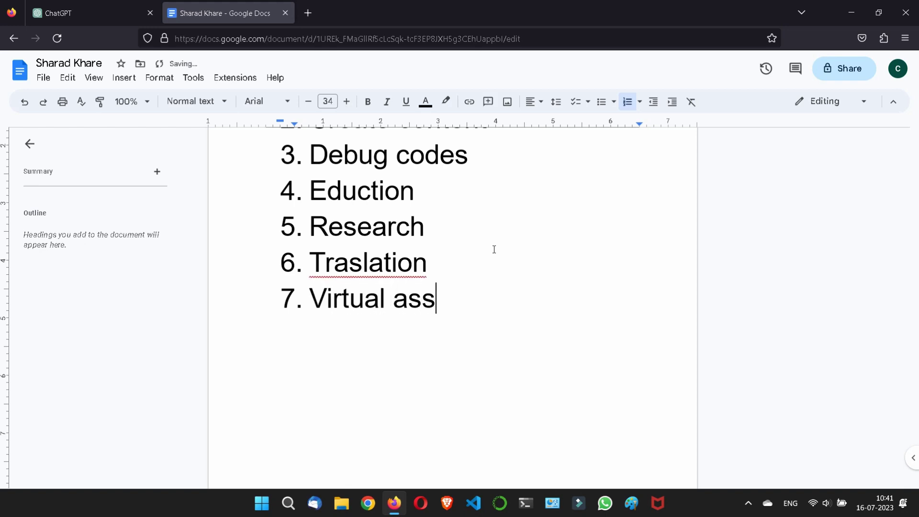
type("istant")
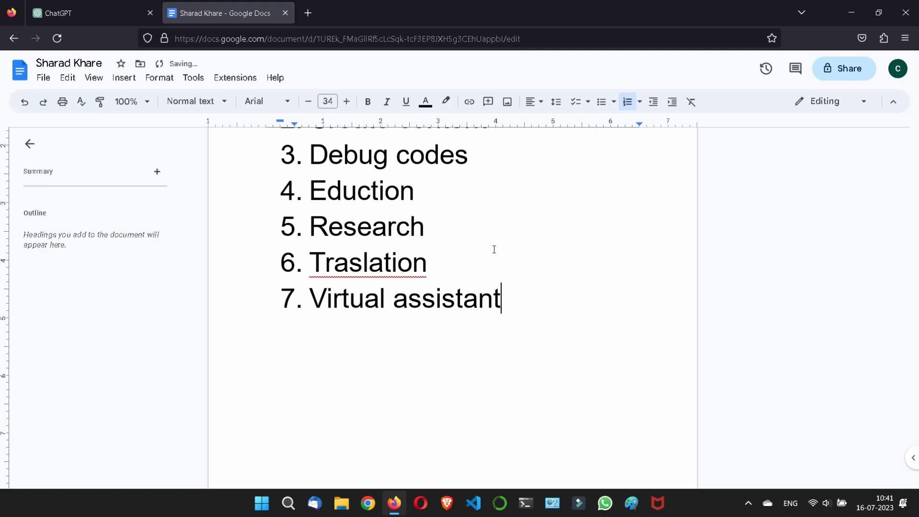
key("Return")
type("much more")
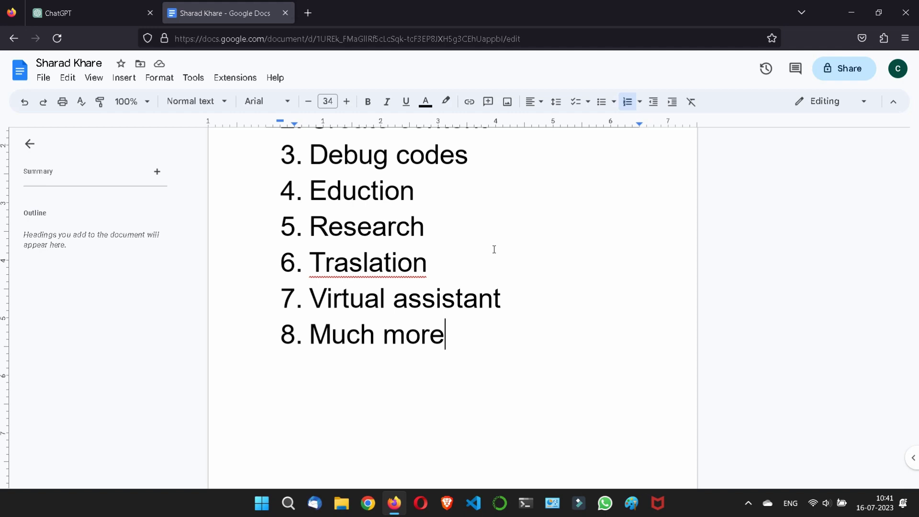
key("Return")
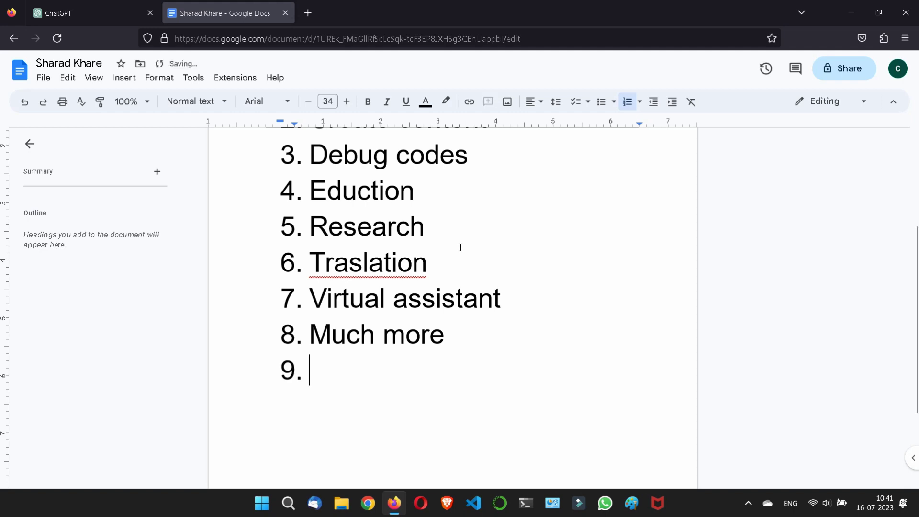
key("BackSpace")
left_click(128, 13)
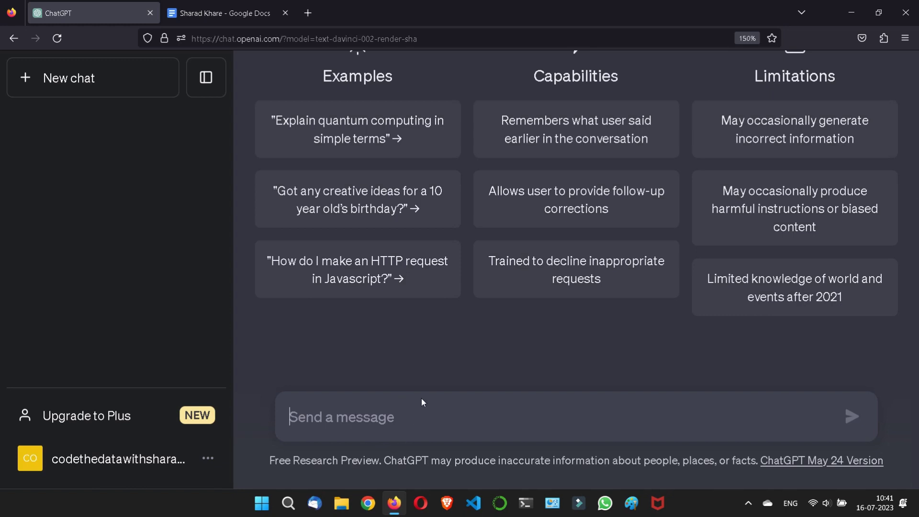
left_click(244, 14)
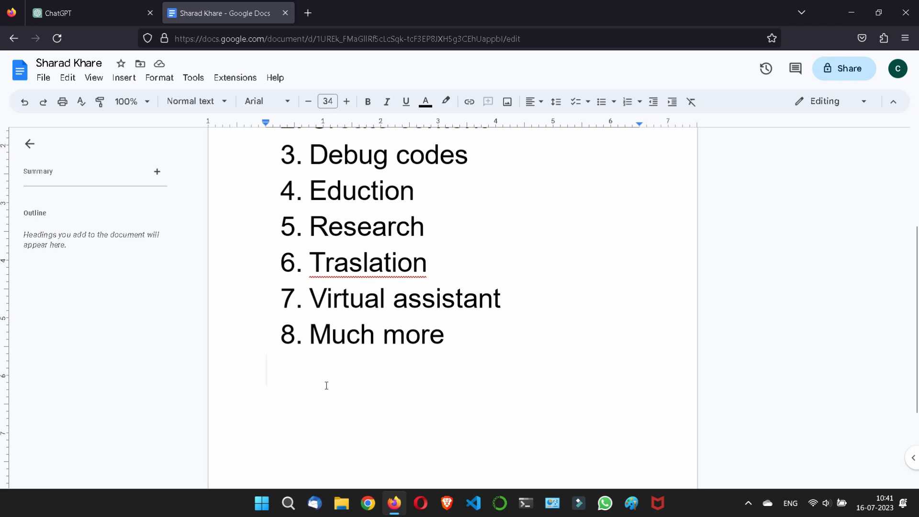
Step: Type the sentence 'The process of giving the input to chatgpt is known as prompt writing… prompt engineering.'
type("The proce")
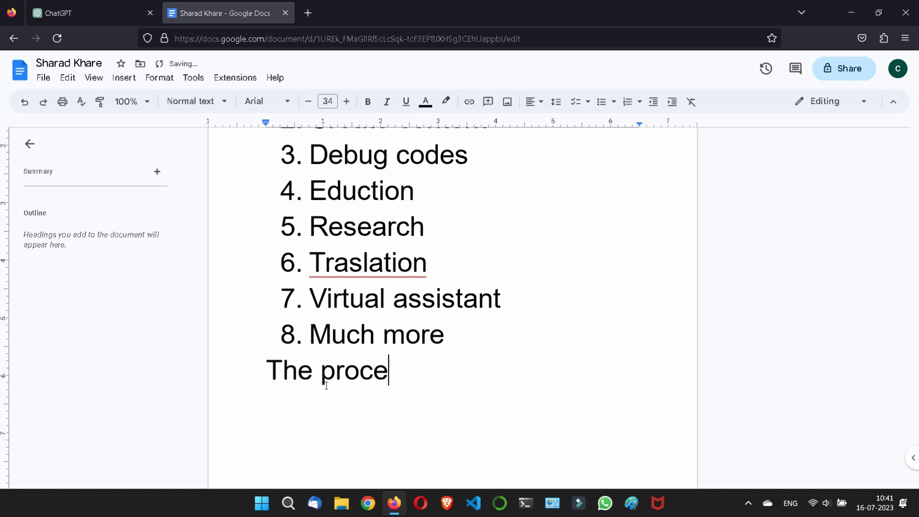
type("ss of giv")
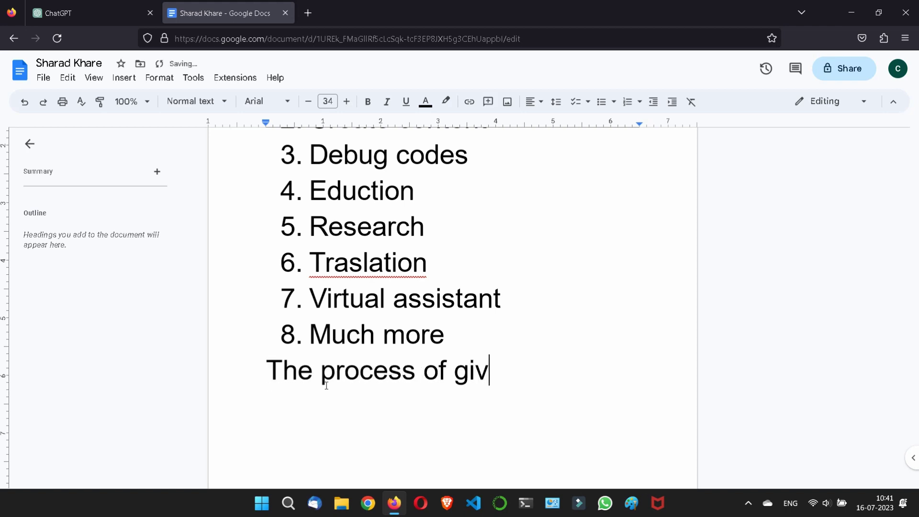
type("ing the ")
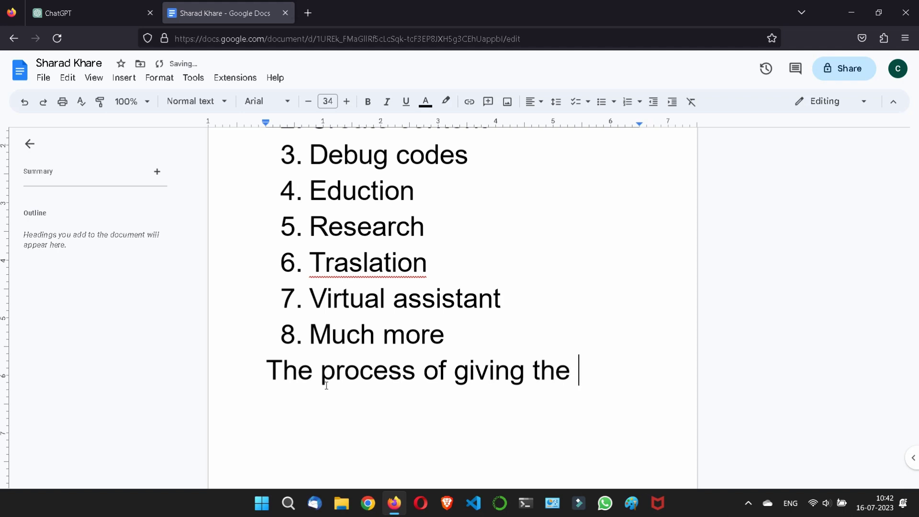
type("i")
key("BackSpace")
type("nput to chatgp")
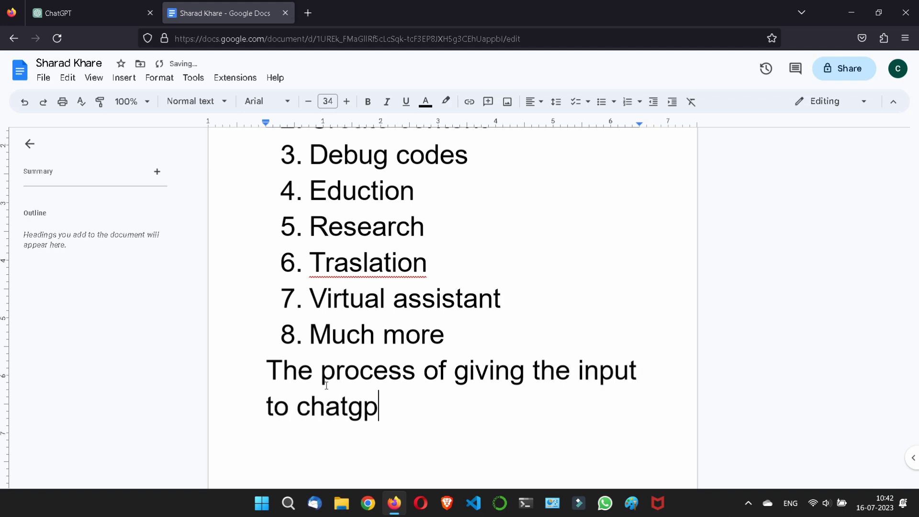
type("t is known ")
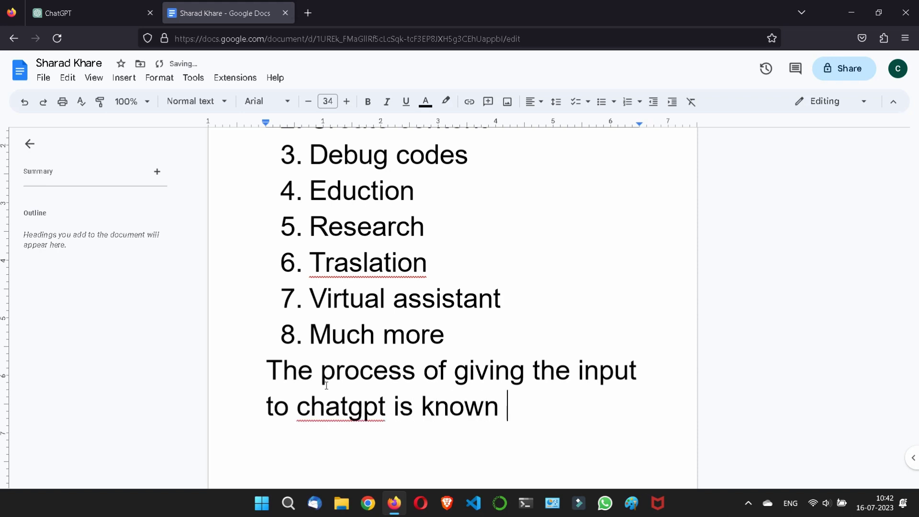
type("as prompt w")
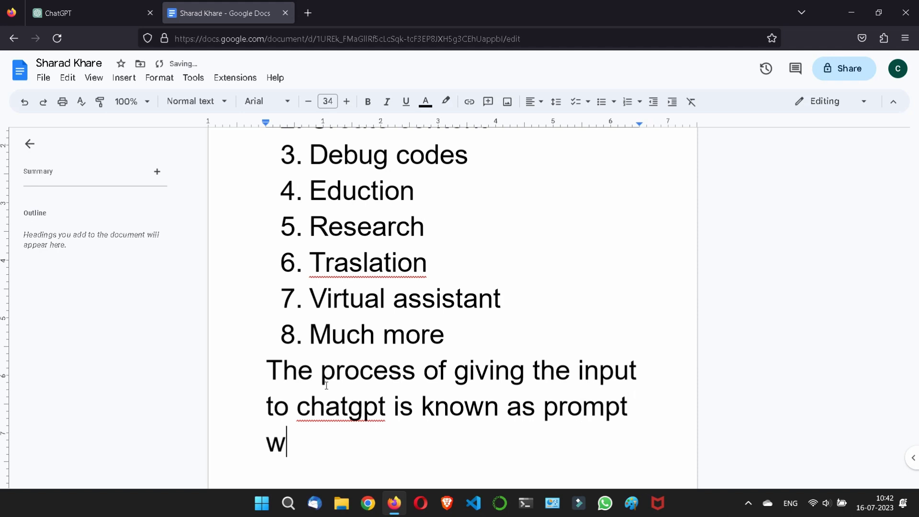
type("riting or")
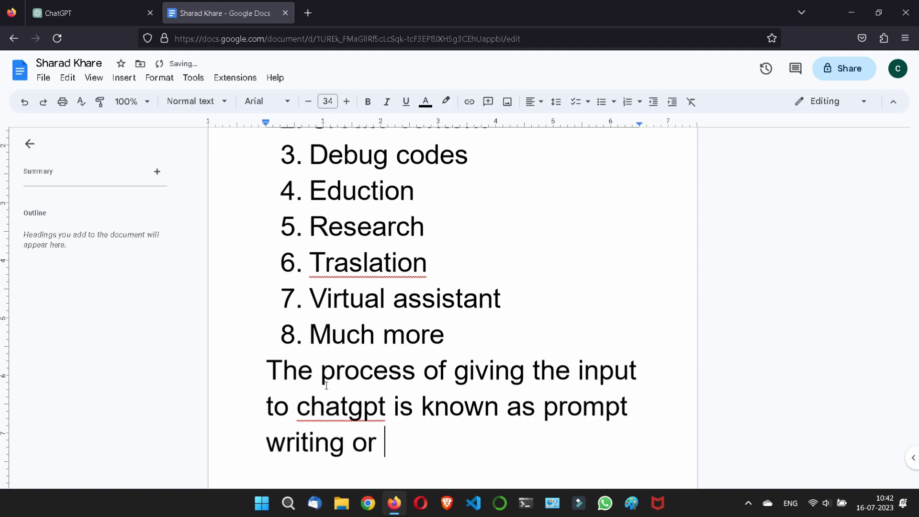
type("prompt ")
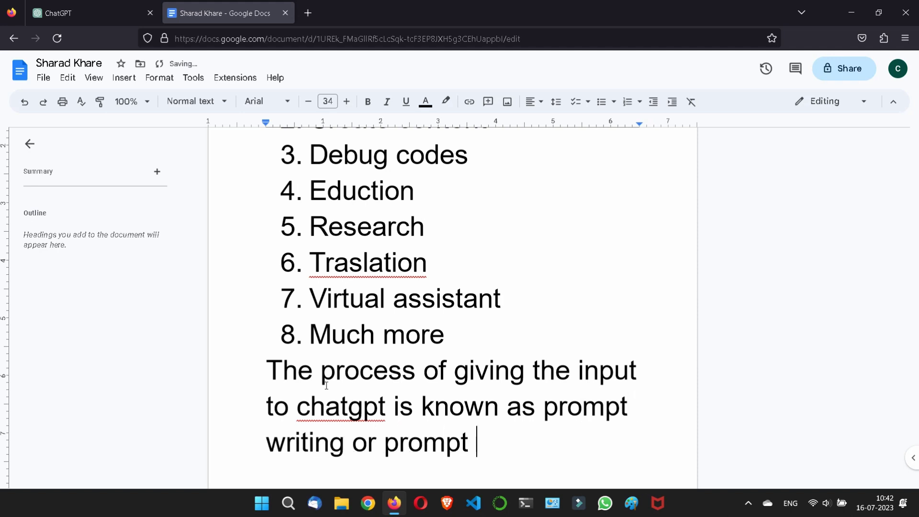
type("enginee")
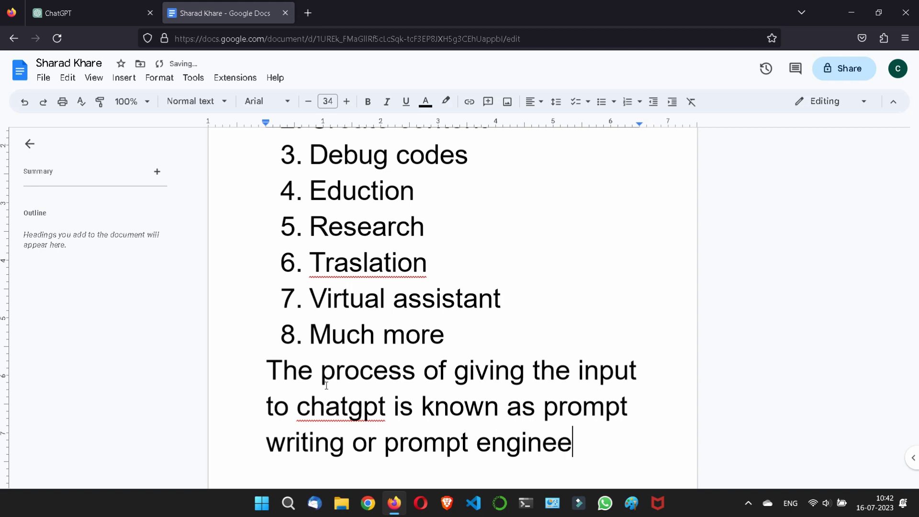
type("ring")
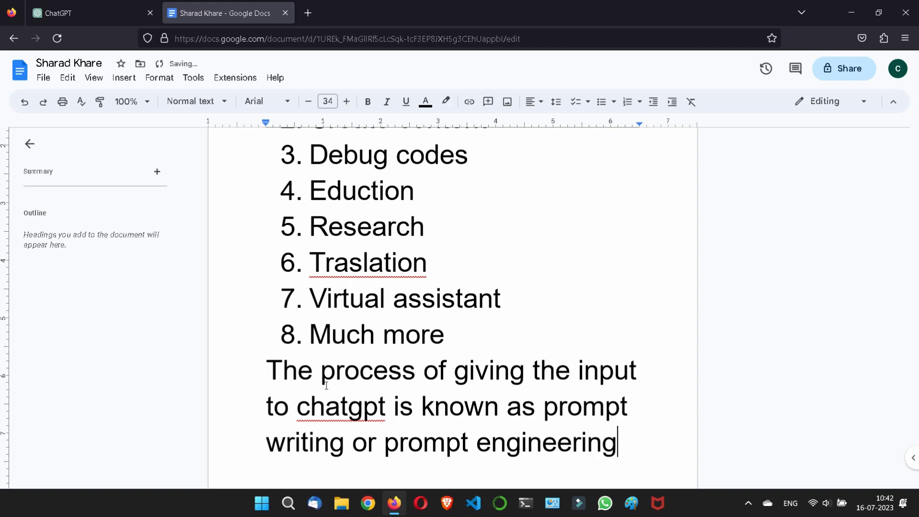
type(".")
Step: Add the line 'the general rules prompt writing.' below the paragraph, followed by an empty line
scroll(439, 383, "down", 2)
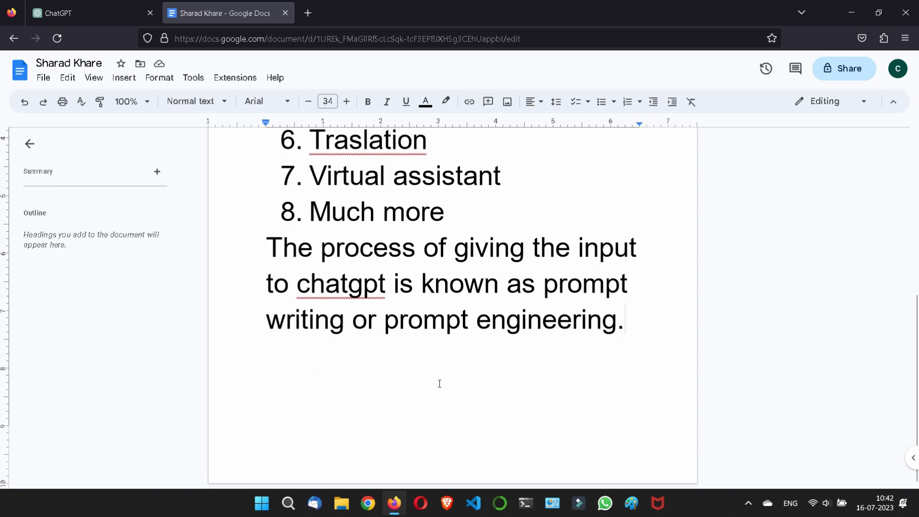
key("Return")
key("Return")
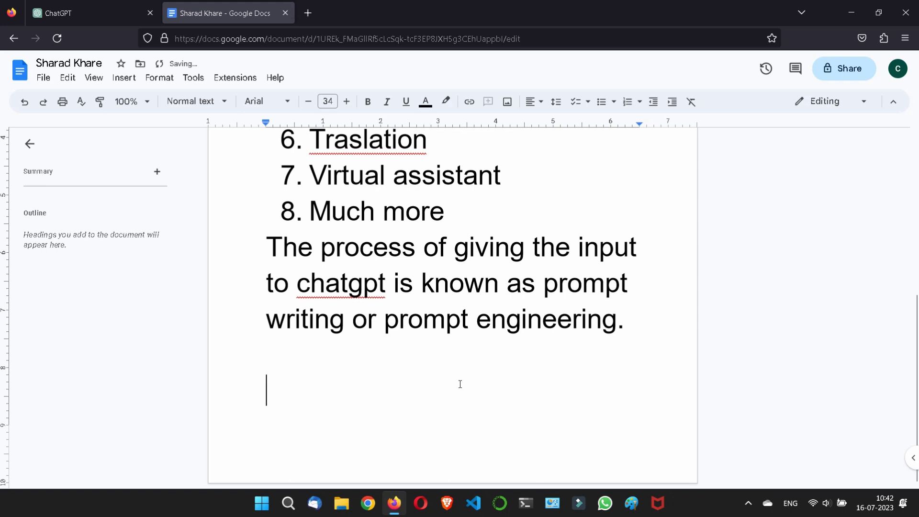
type("the gener")
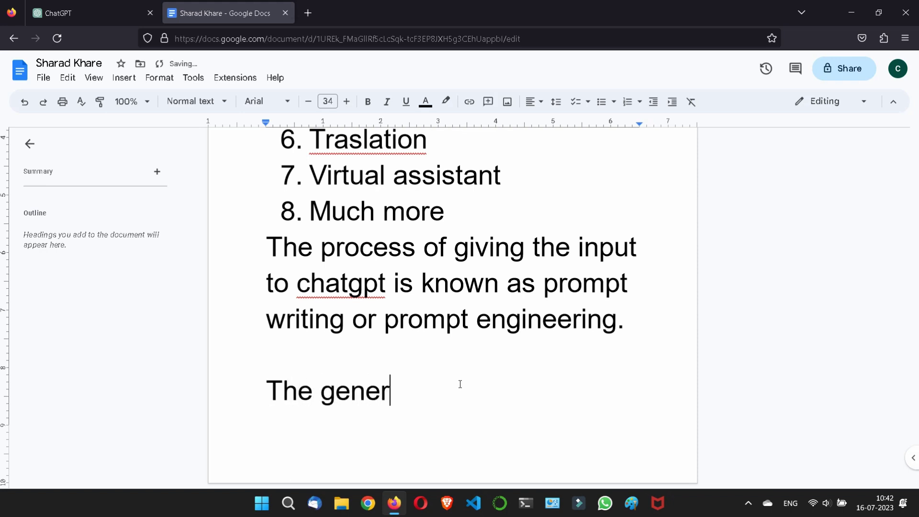
type("al rul")
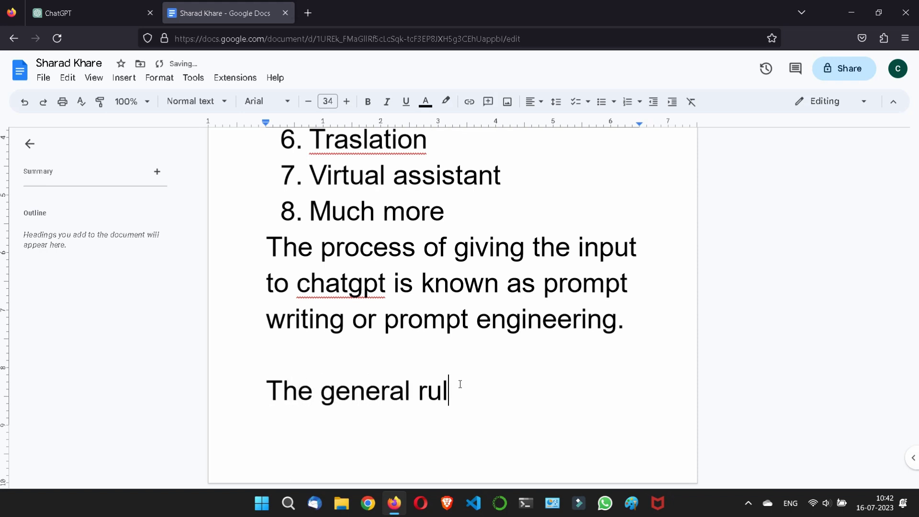
type("es prom")
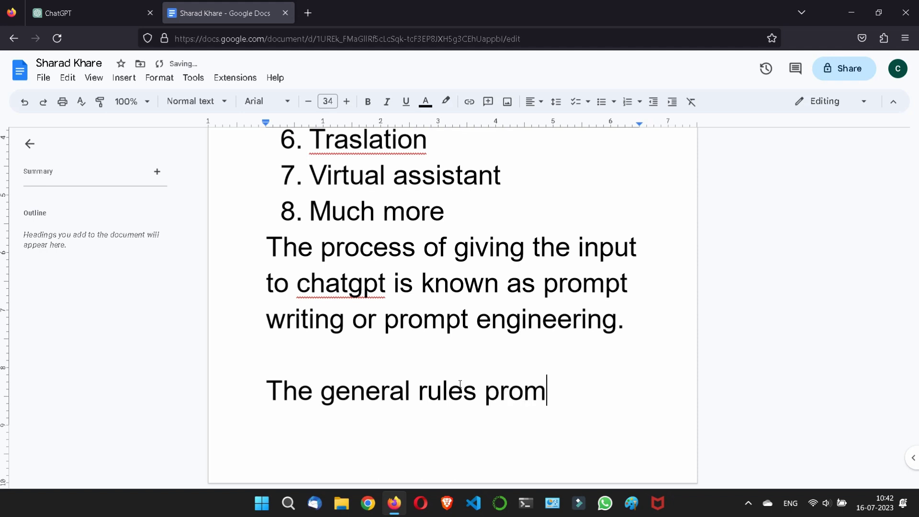
type("pt writing")
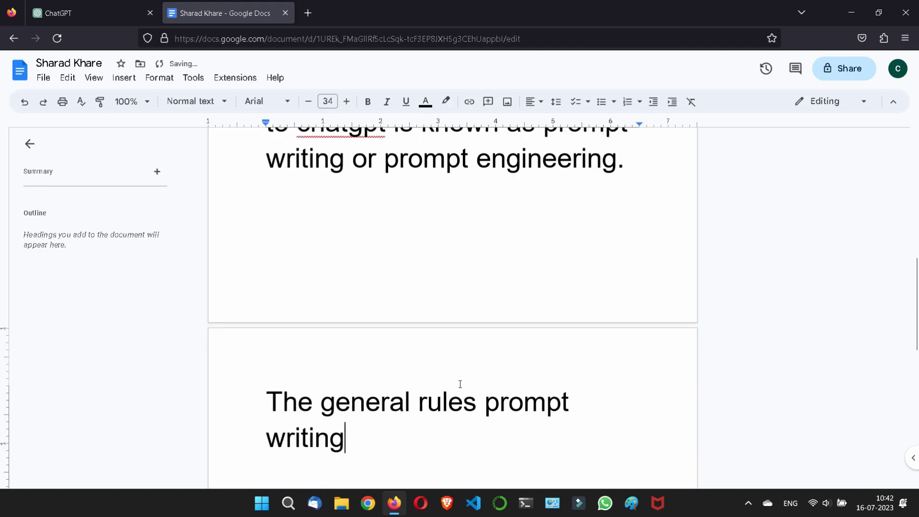
type(".")
key("Return")
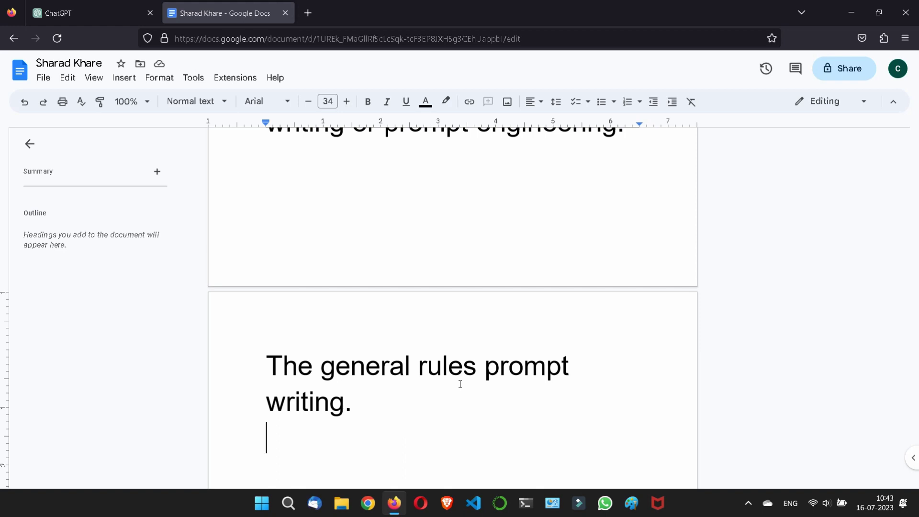
scroll(460, 384, "down", 3)
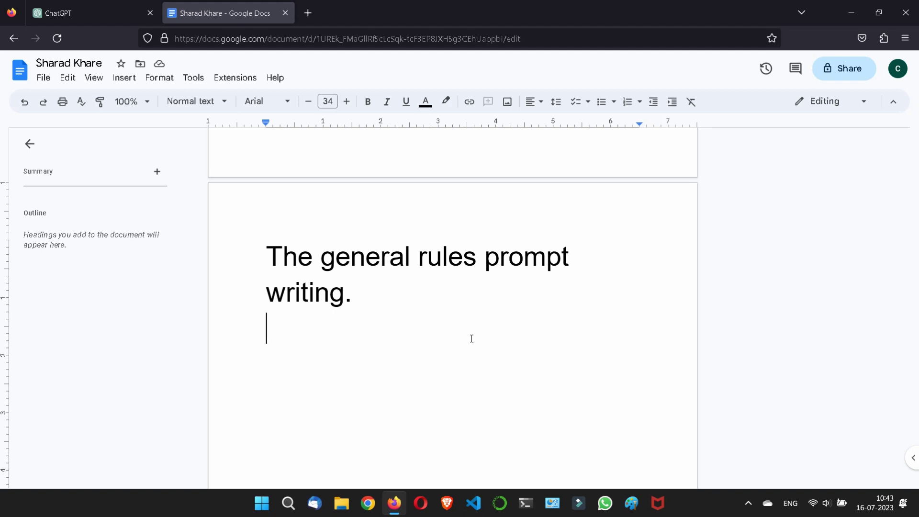
Step: Number the rules 'start with simple' and 'call to action - like "write", create, summarize, but dont use can you'
left_click(627, 101)
type("start with simple")
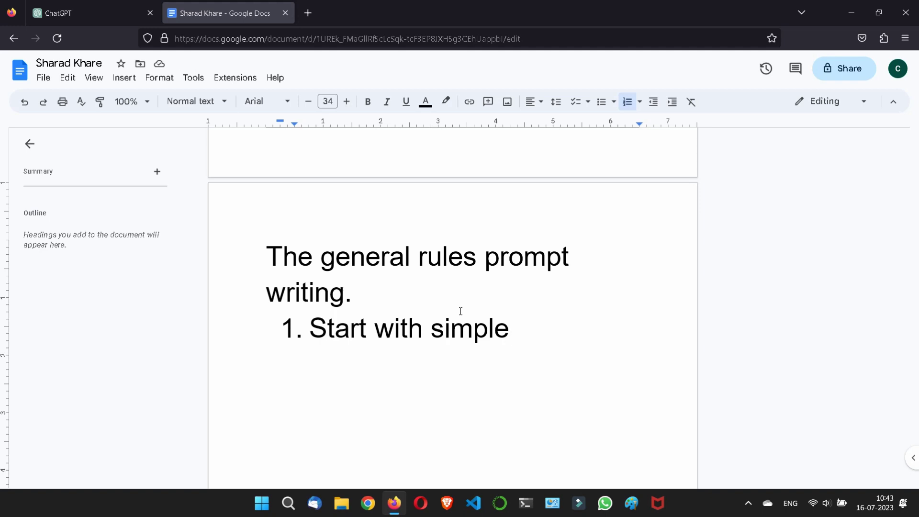
key("Return")
type("call ")
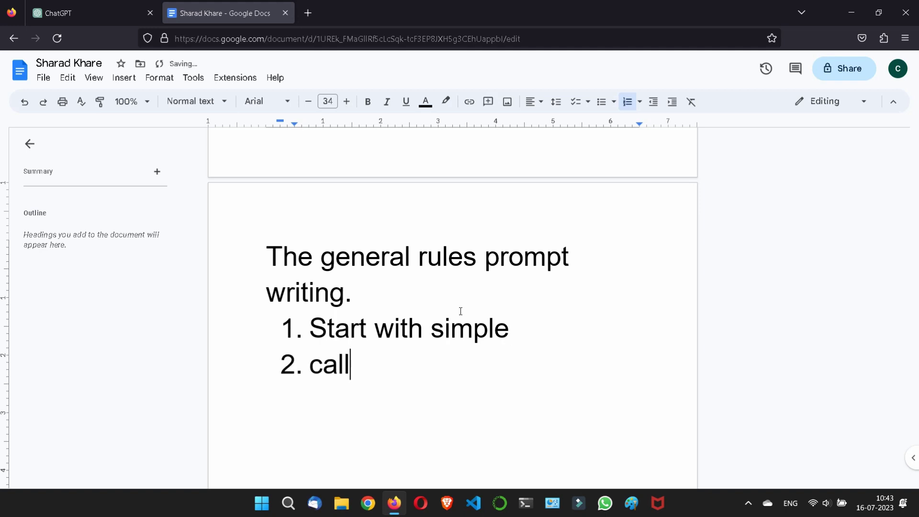
type("to action")
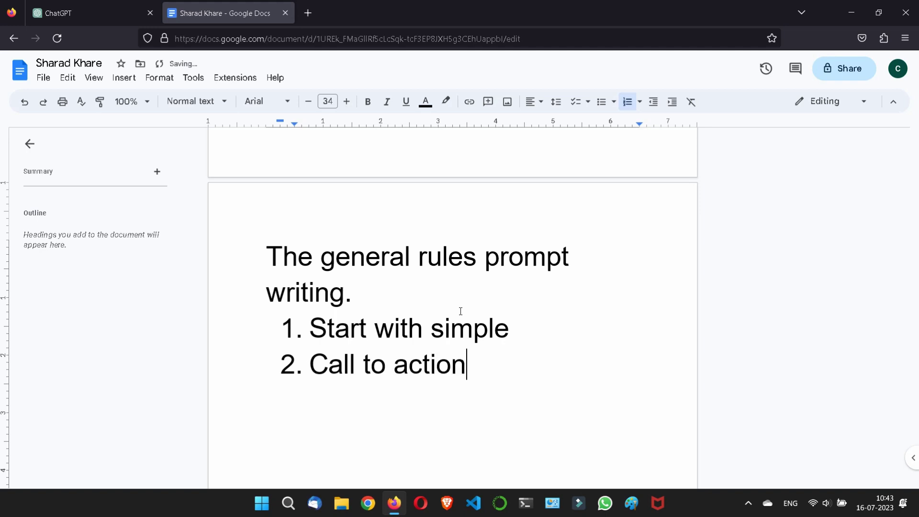
type(" -")
type("like ")
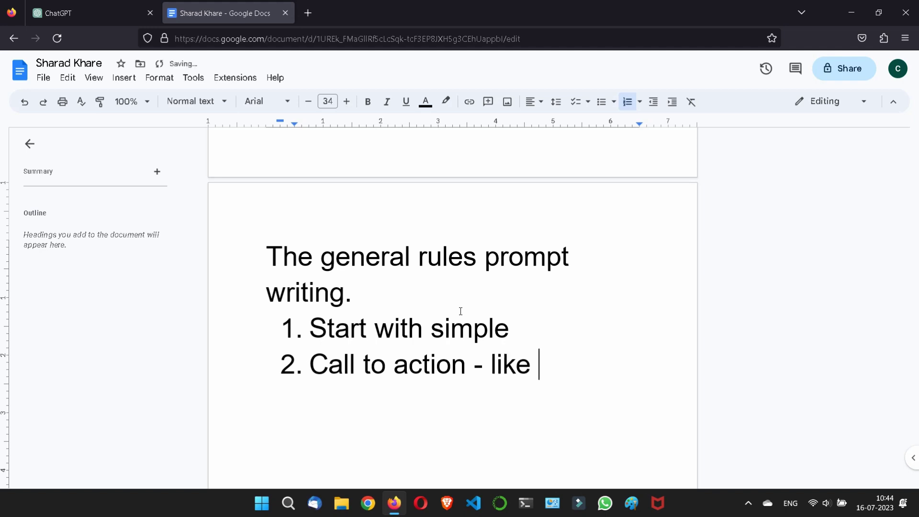
type("\"write\"")
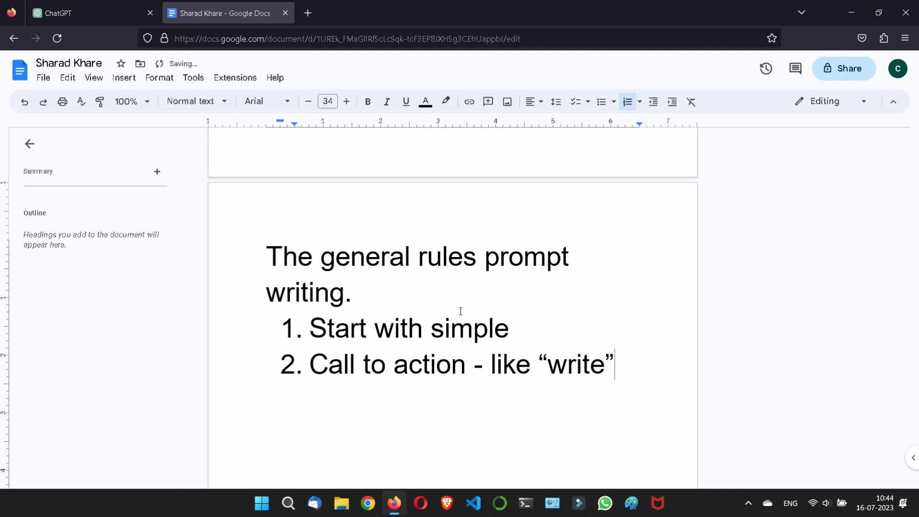
type(", crate")
key("BackSpace")
key("BackSpace")
type("eate, ")
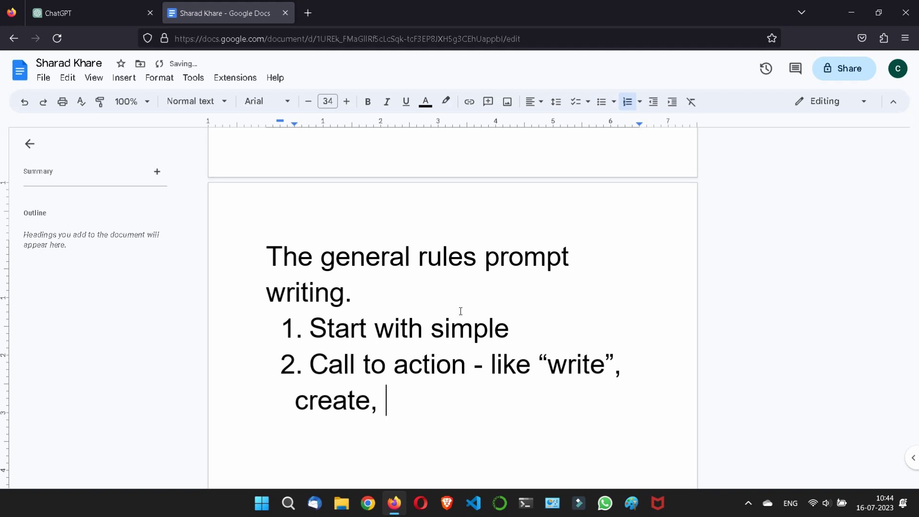
type("summar")
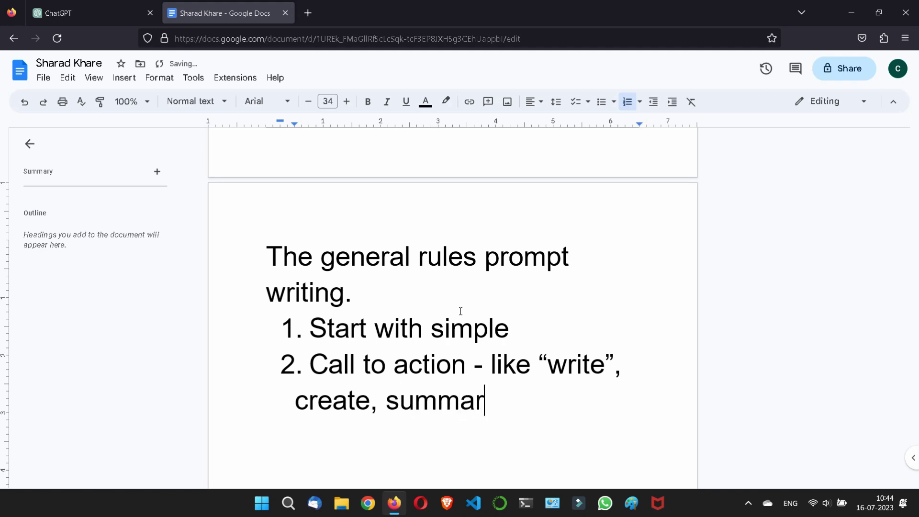
type("ize ")
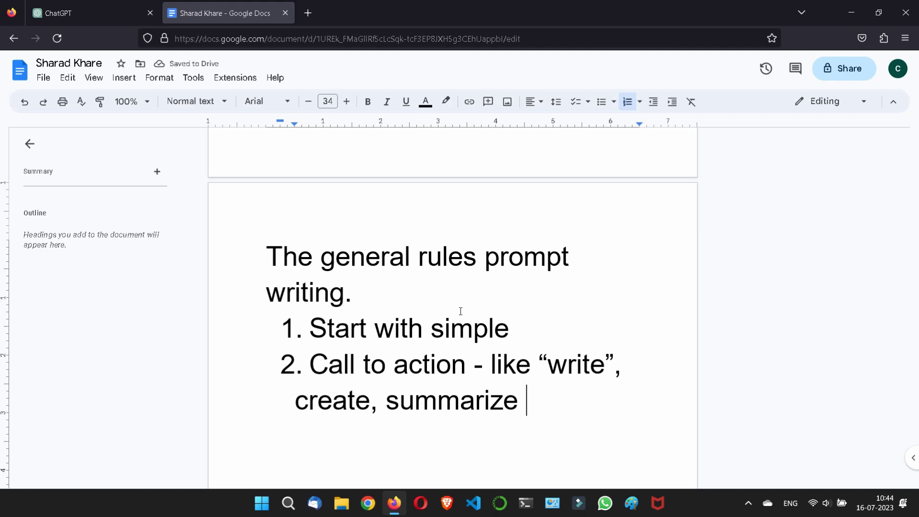
type(", but do")
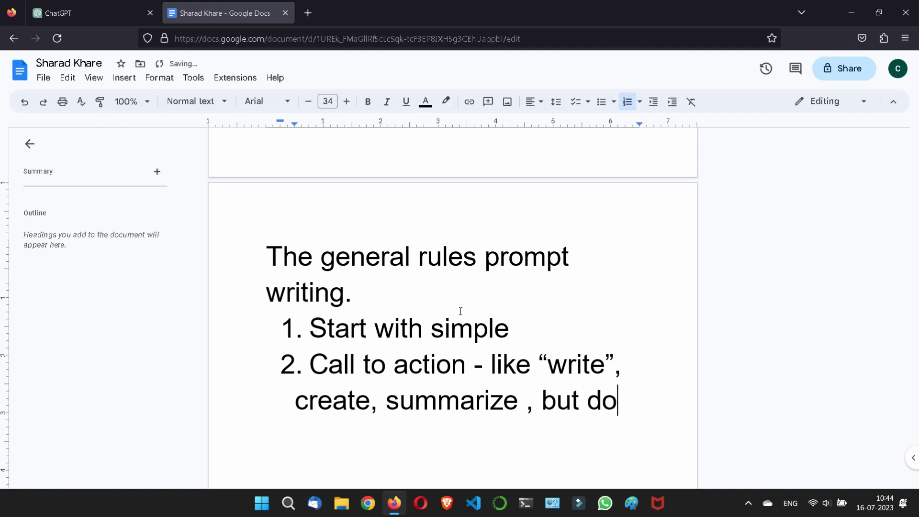
type("nt use ")
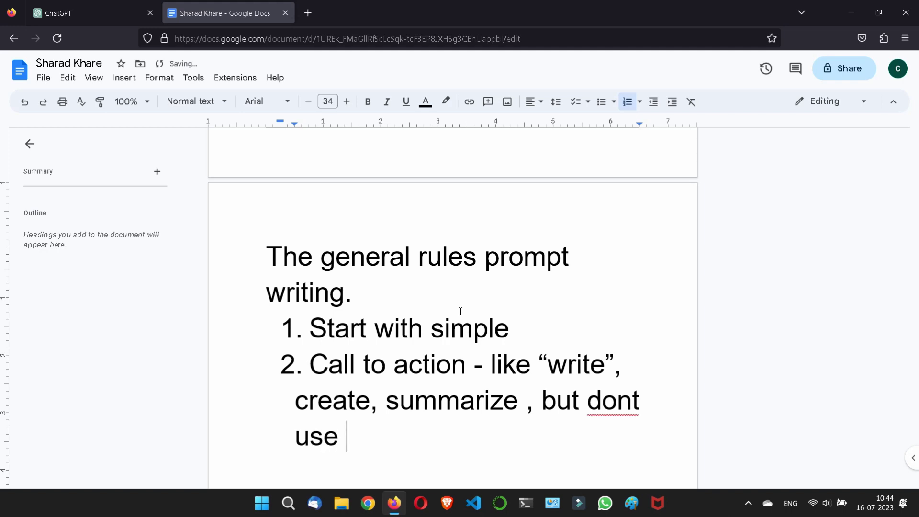
type("can you")
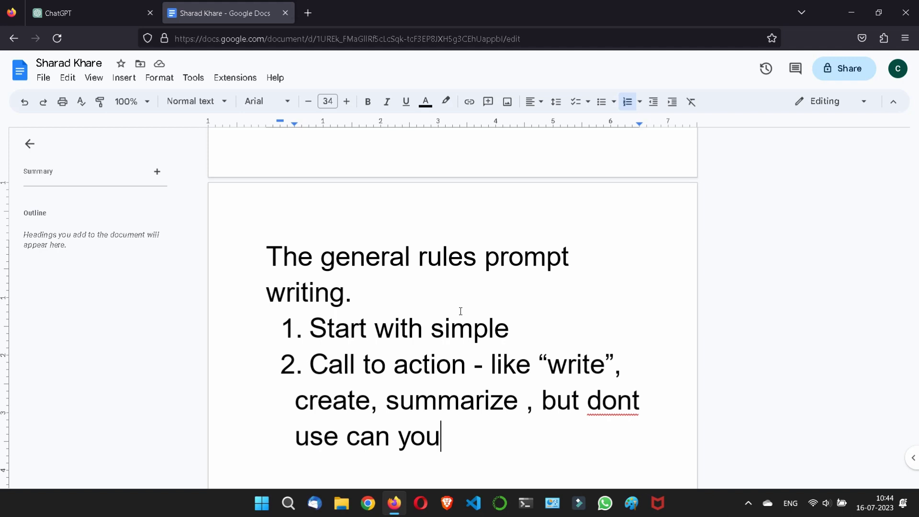
type("\\")
key("BackSpace")
key("Return")
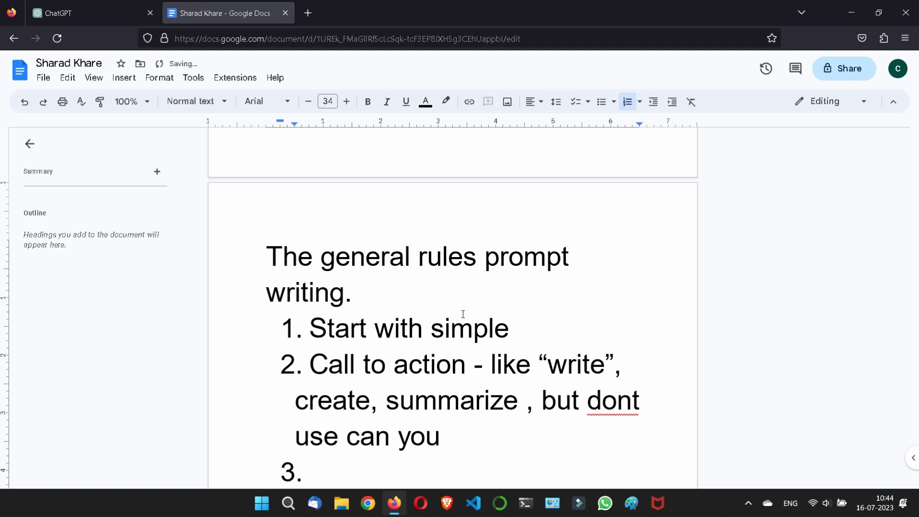
Step: Write rule 3 as 'add context: try to add specific and relevant context or text', then begin item 4
scroll(460, 311, "down", 5)
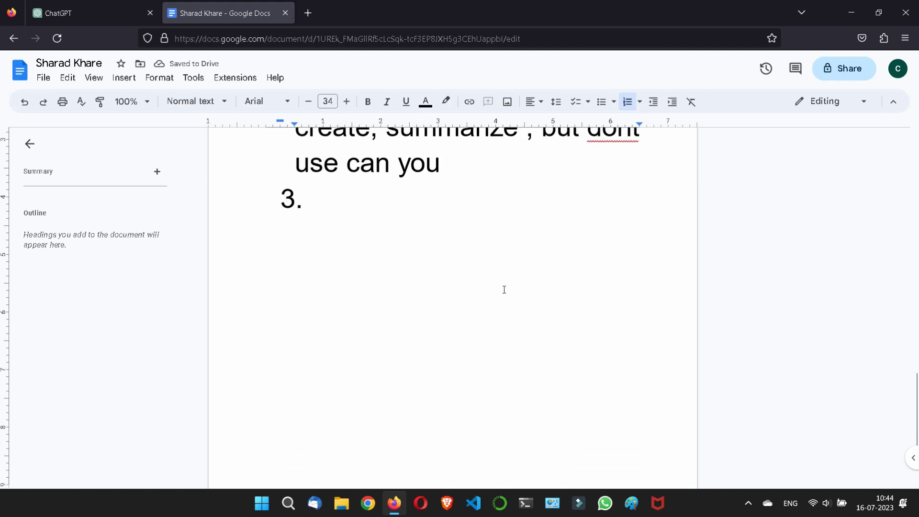
type("add conte")
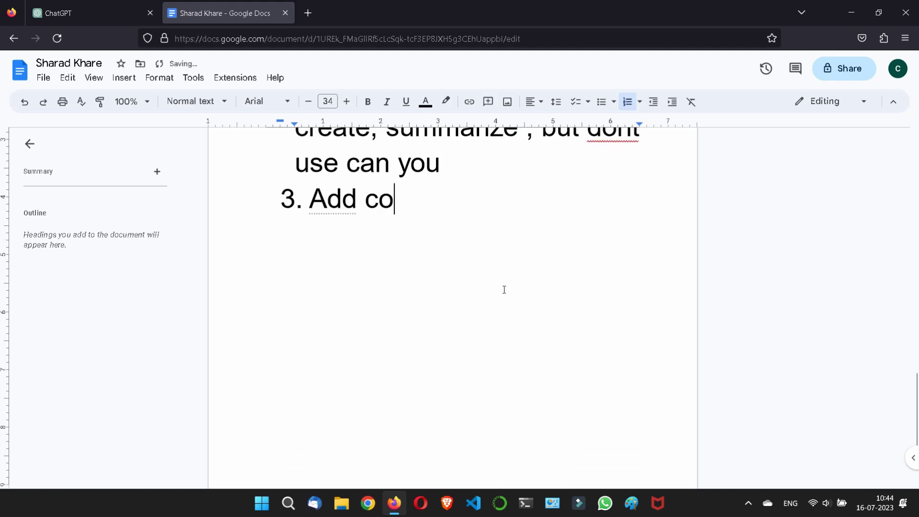
type("xt")
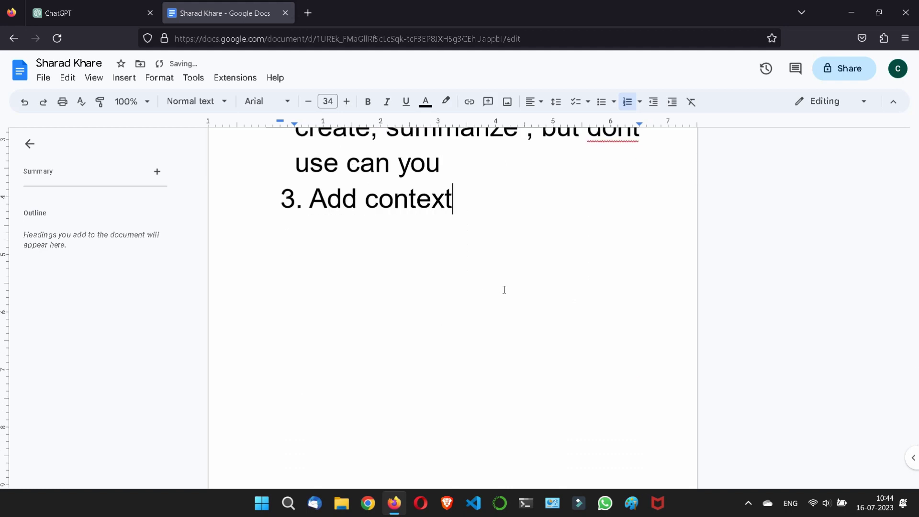
type(": spec")
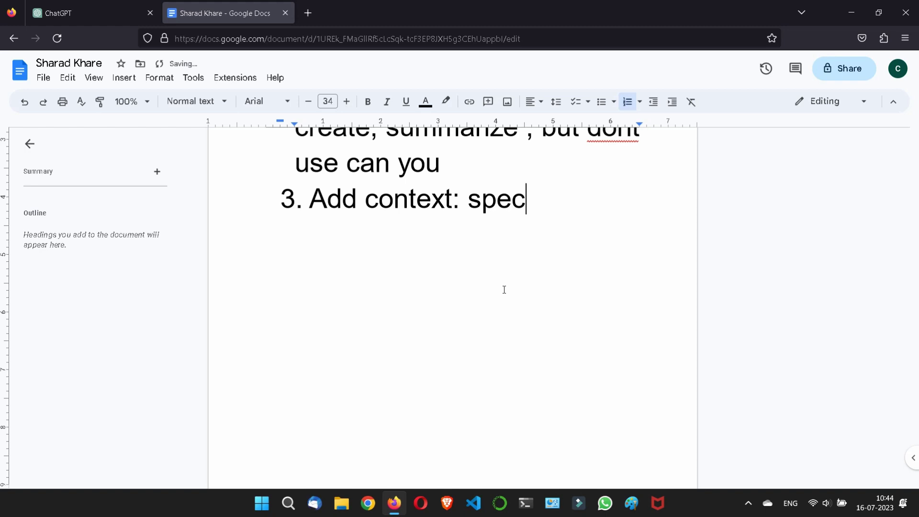
type("ific and ")
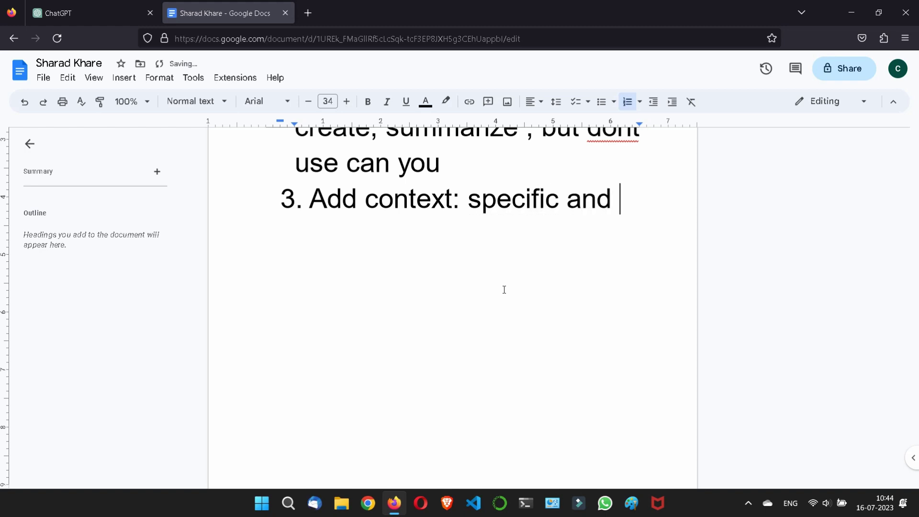
type("relev")
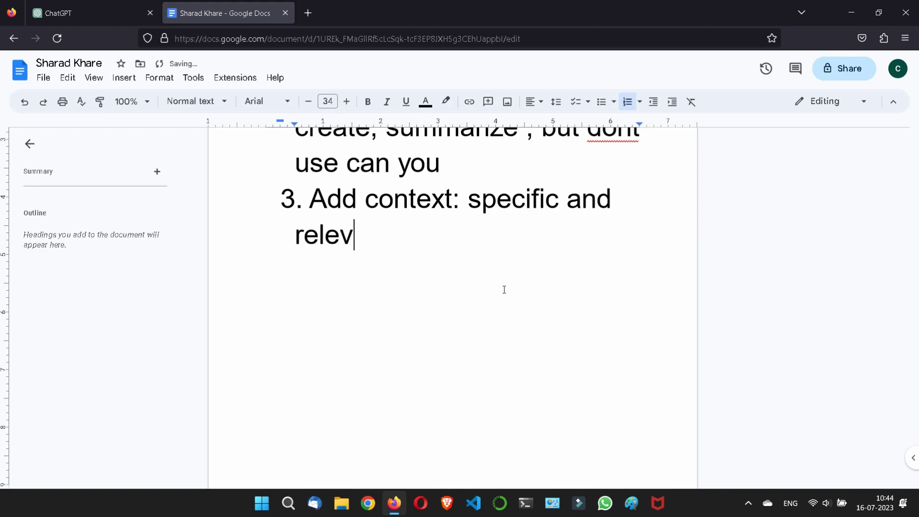
type("ant")
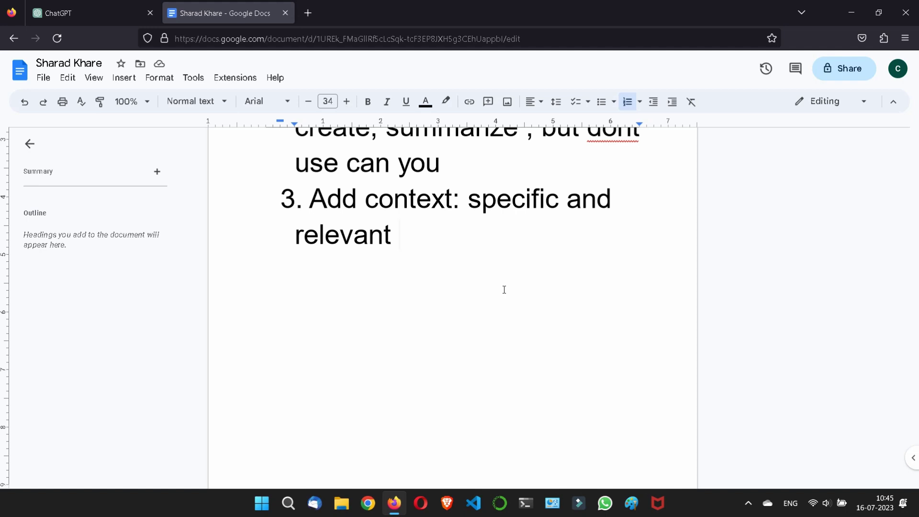
key("Up")
key("Right")
key("Right")
key("Right")
key("Right")
key("Right")
key("Right")
type("ty")
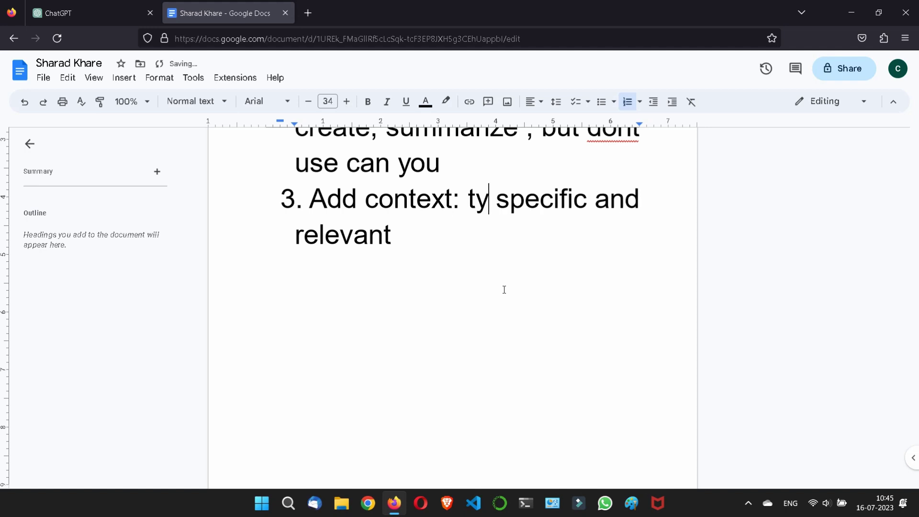
type("ry to")
key("BackSpace")
key("BackSpace")
key("BackSpace")
key("BackSpace")
key("BackSpace")
key("BackSpace")
type("ry to as")
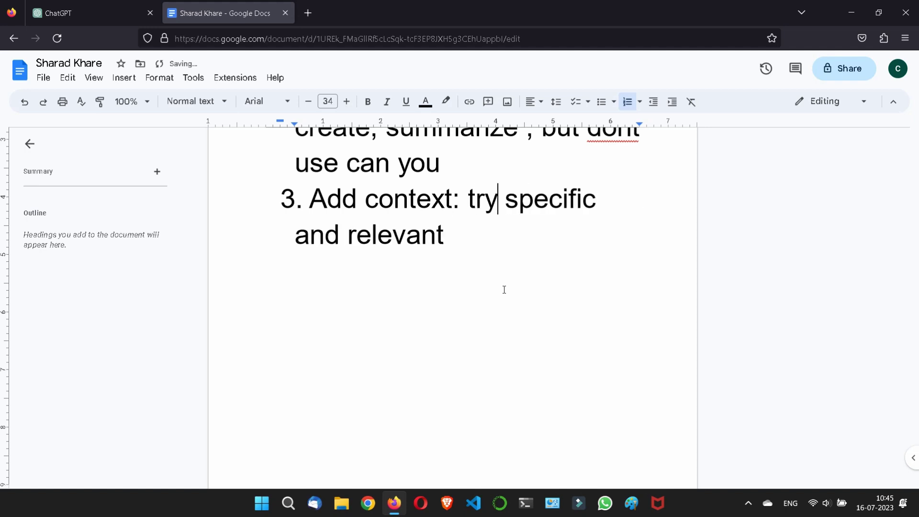
key("BackSpace")
key("BackSpace")
type("dd")
key("BackSpace")
key("BackSpace")
type("d")
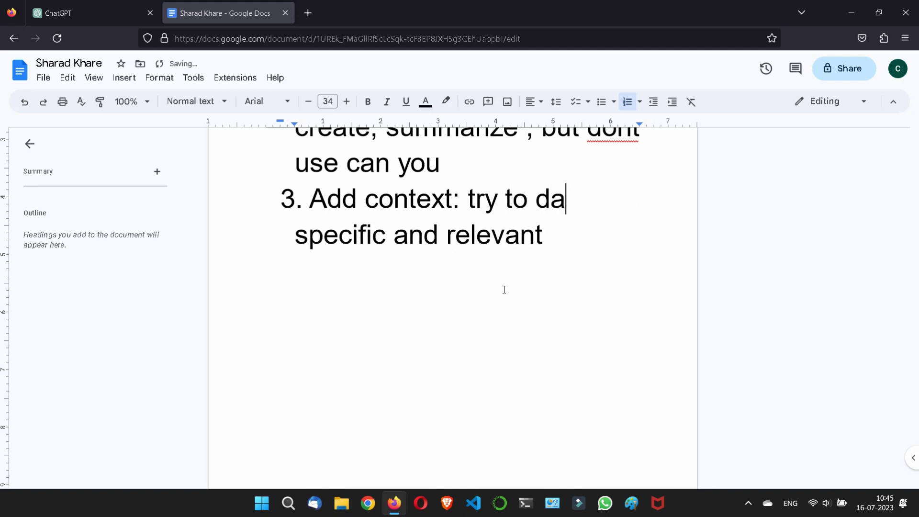
key("BackSpace")
type("add")
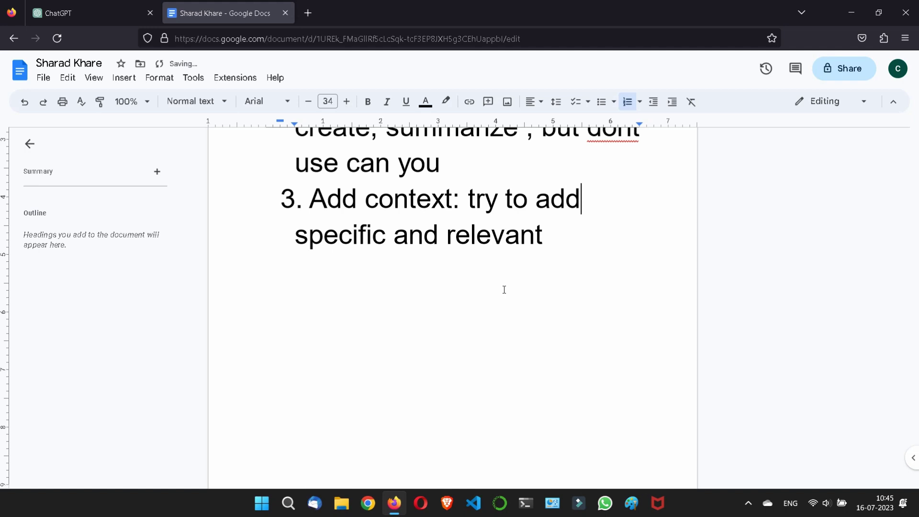
key("Down")
type("context or")
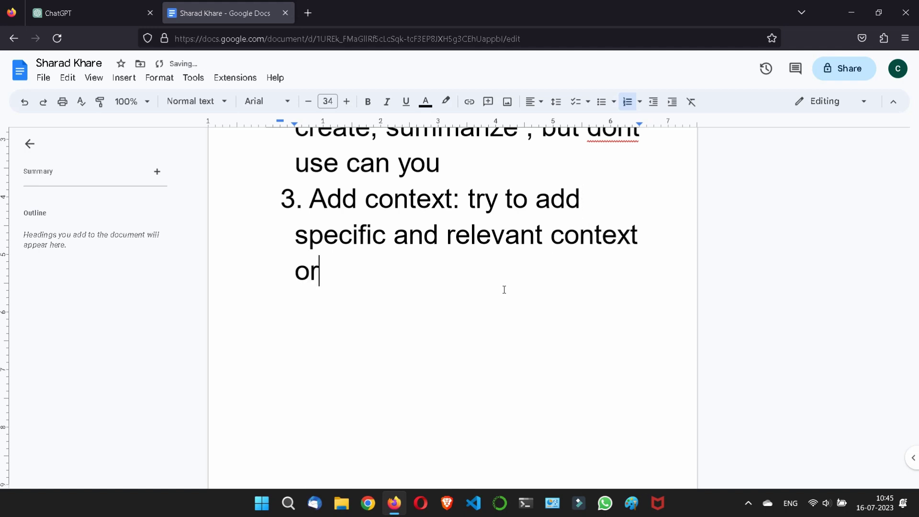
type(" text")
key("Return")
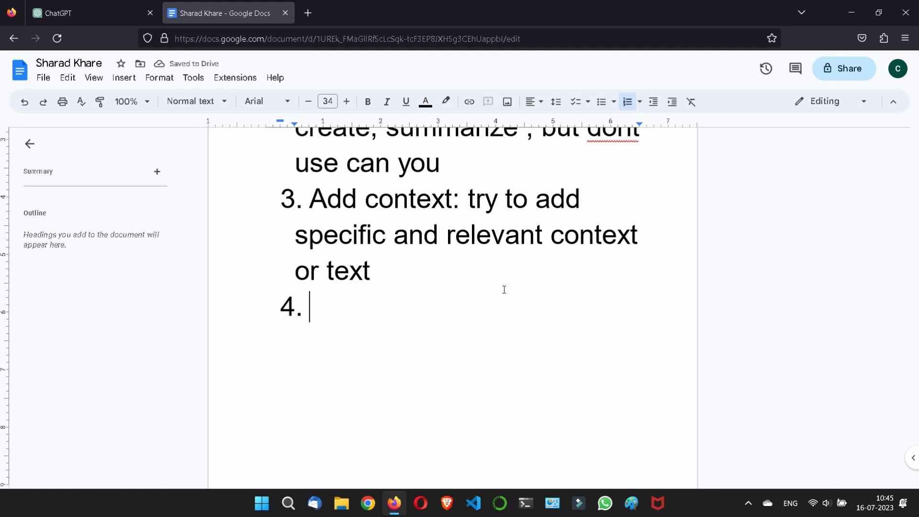
Step: Type rule 4 as 'add expectation: like how long it should be.'
type("add")
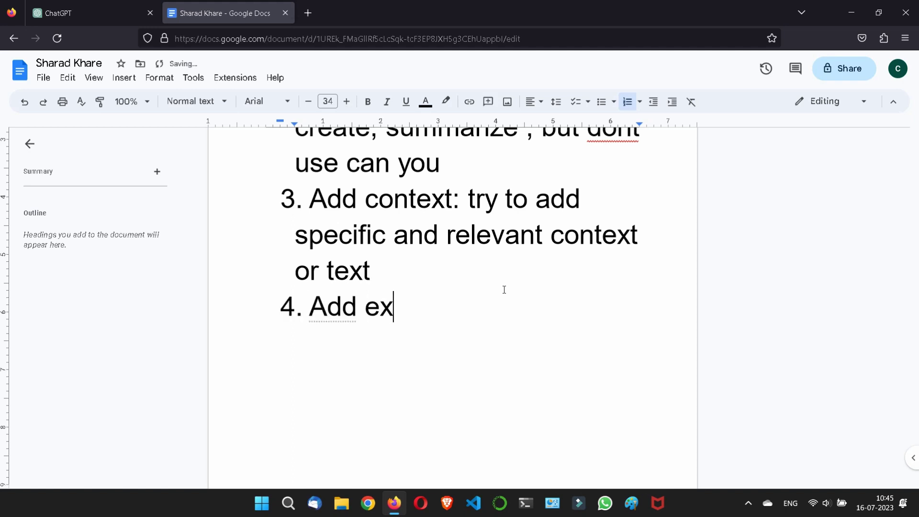
type("pectionati")
key("BackSpace")
key("BackSpace")
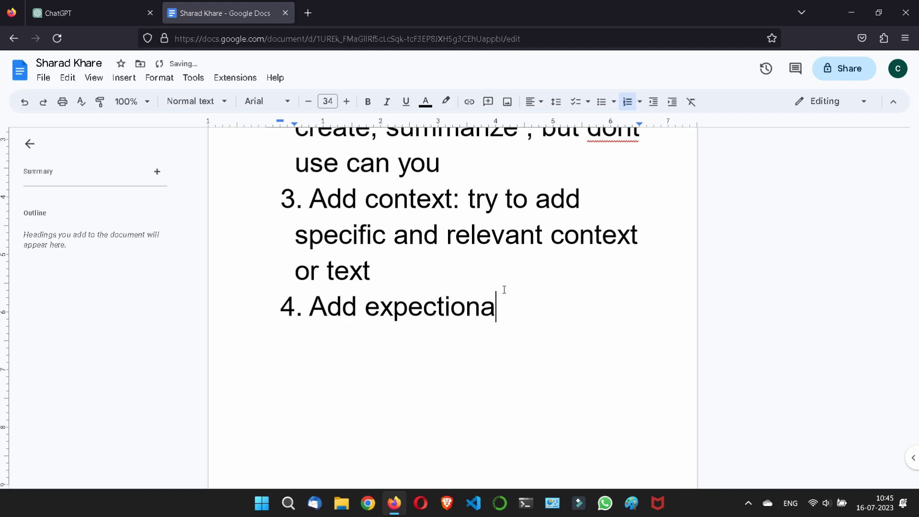
key("BackSpace")
key("BackSpace")
key("BackSpace")
key("BackSpace")
type("at")
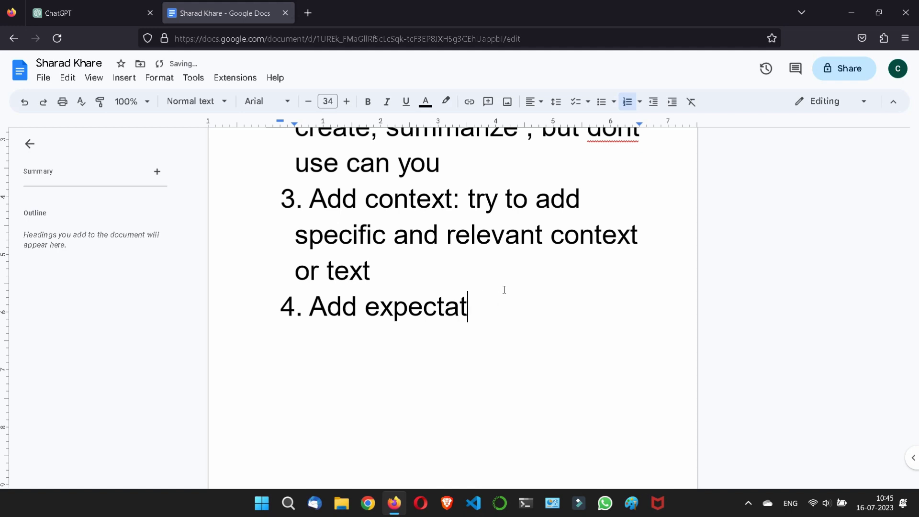
type("ion:")
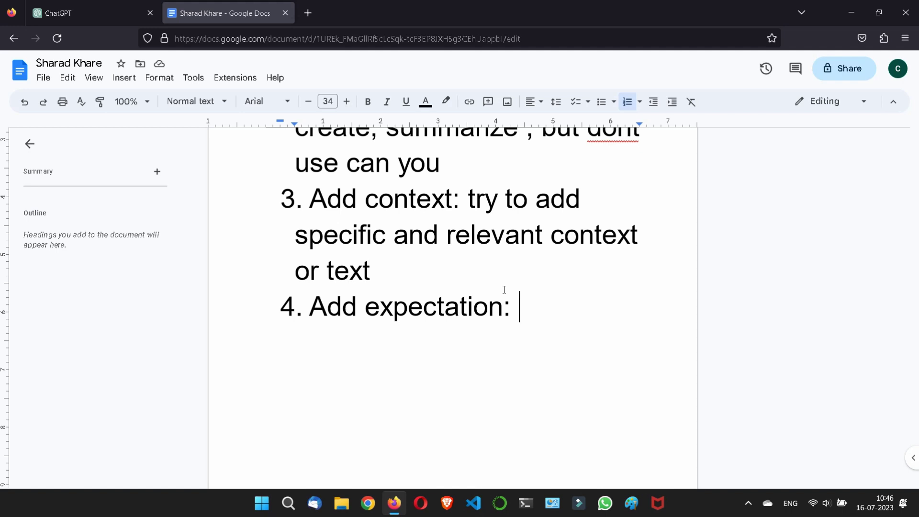
type("like how lo")
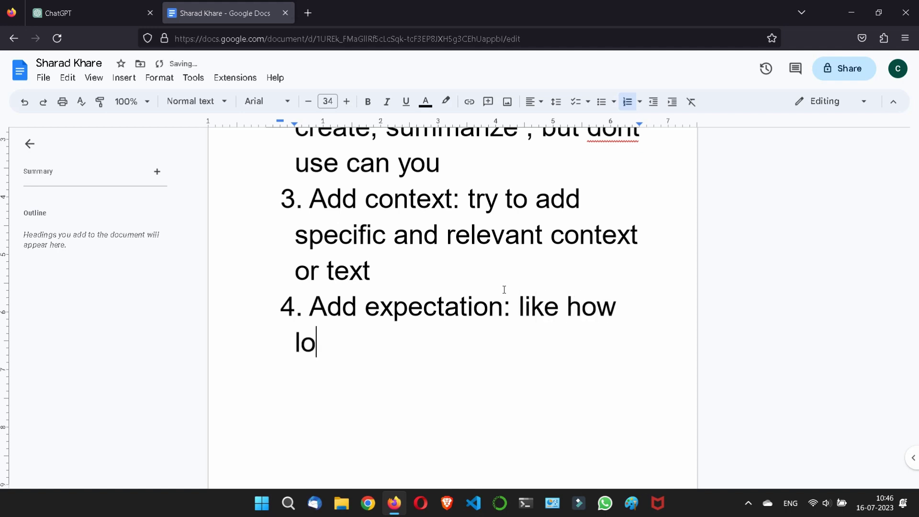
type("ng it ")
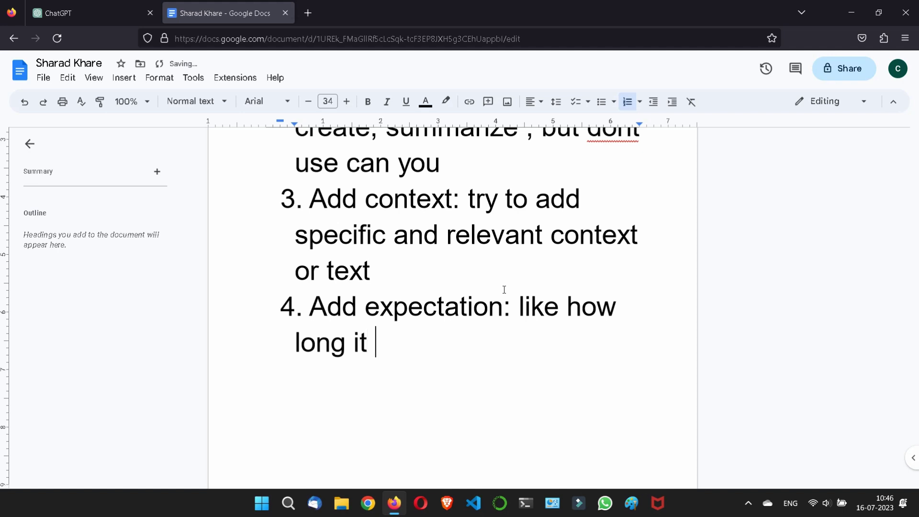
type("should be")
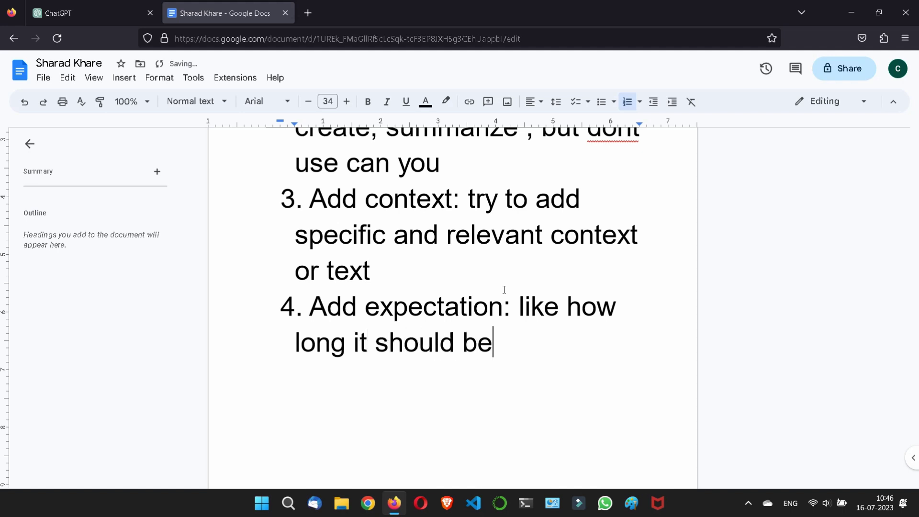
type(".")
Step: Glance at the ChatGPT tab, then return to the notes and scroll through the rules list
left_click(84, 9)
left_click(171, 19)
scroll(401, 172, "up", 3)
scroll(401, 172, "up", 2)
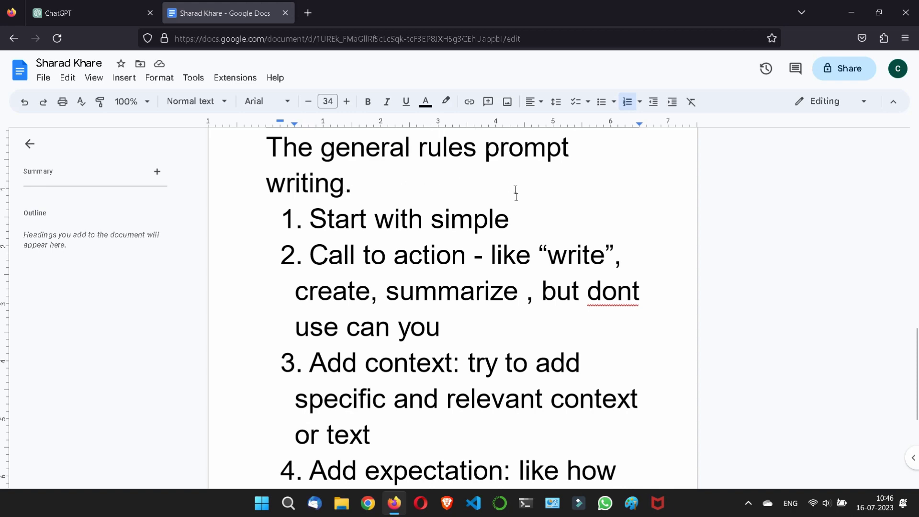
scroll(511, 381, "down", 2)
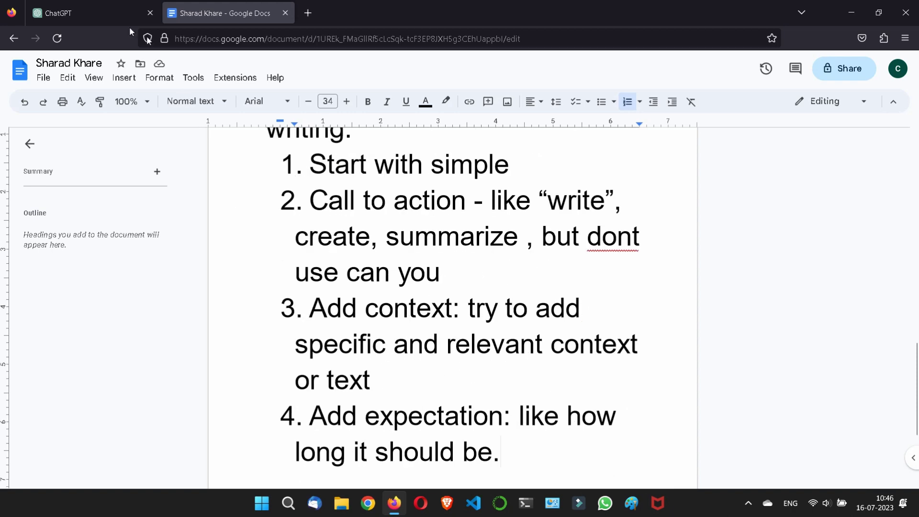
Step: In ChatGPT, send the prompt 'create a list of fun toys'
left_click(95, 13)
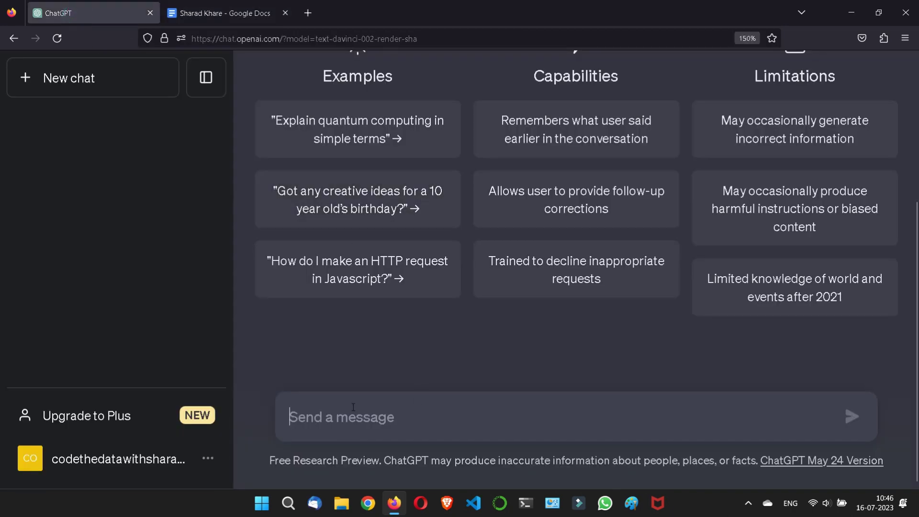
left_click(353, 406)
type("crat")
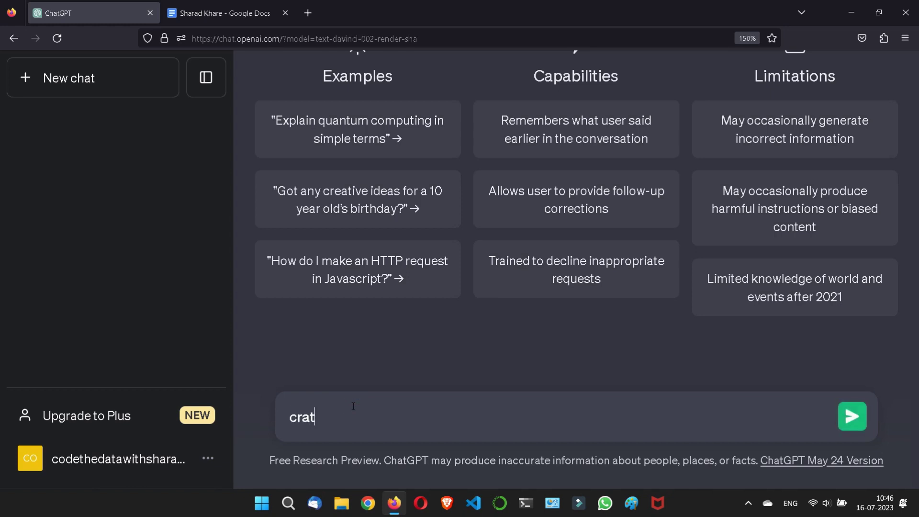
type("e a list of fun toys")
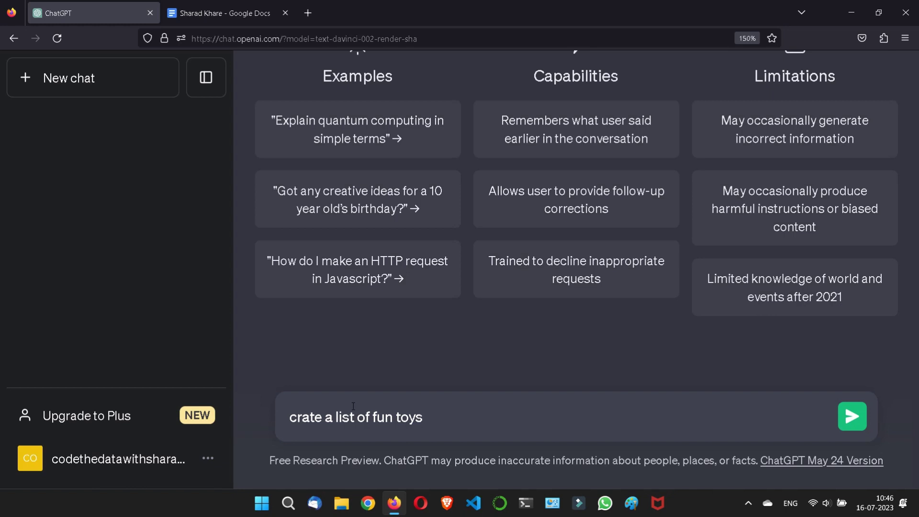
key("Left")
key("Left")
key("Left")
key("Left")
key("Left")
key("Left")
key("Left")
key("Left")
key("Left")
key("Left")
key("Left")
key("Left")
key("Left")
key("Left")
key("Left")
key("Left")
key("Left")
key("Left")
key("Left")
key("Left")
type("e")
key("Return")
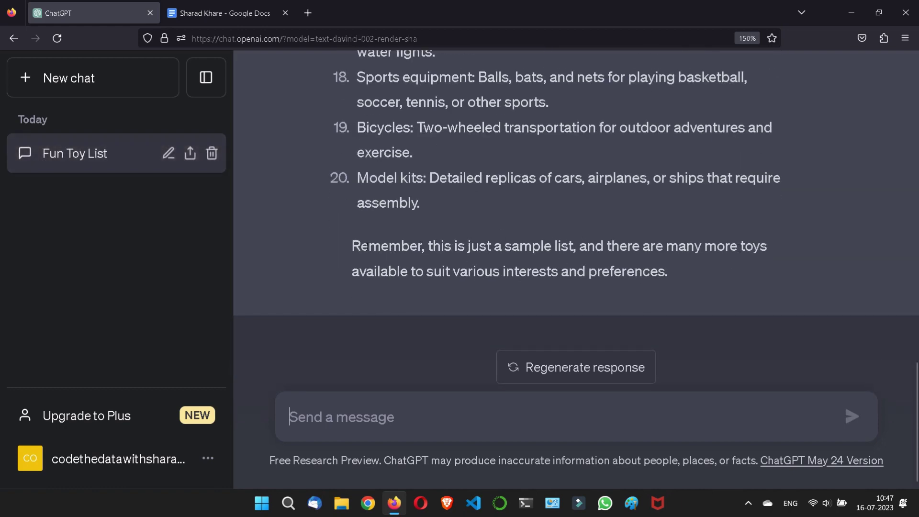
Step: Scroll through the 20-item toy reply, highlighting its closing note and then the original prompt
scroll(388, 245, "up", 10)
scroll(387, 245, "up", 8)
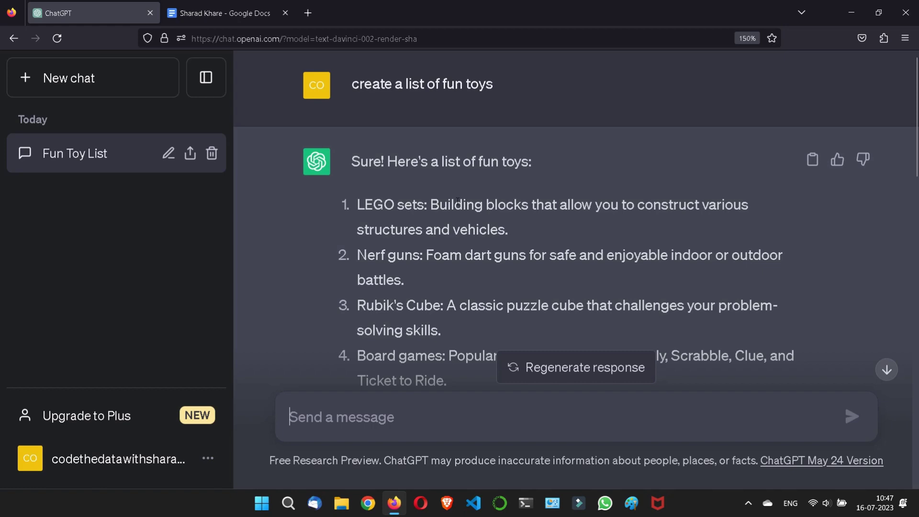
scroll(373, 249, "down", 5)
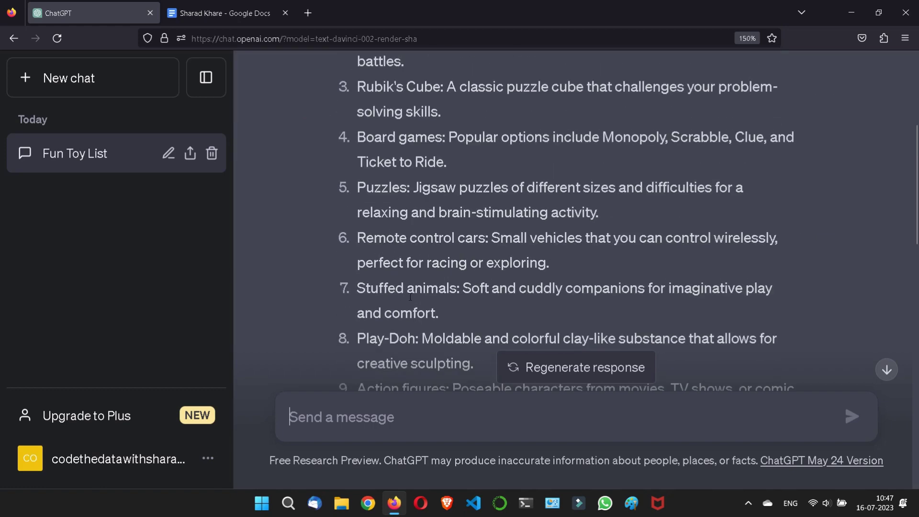
scroll(459, 268, "down", 5)
scroll(457, 265, "down", 6)
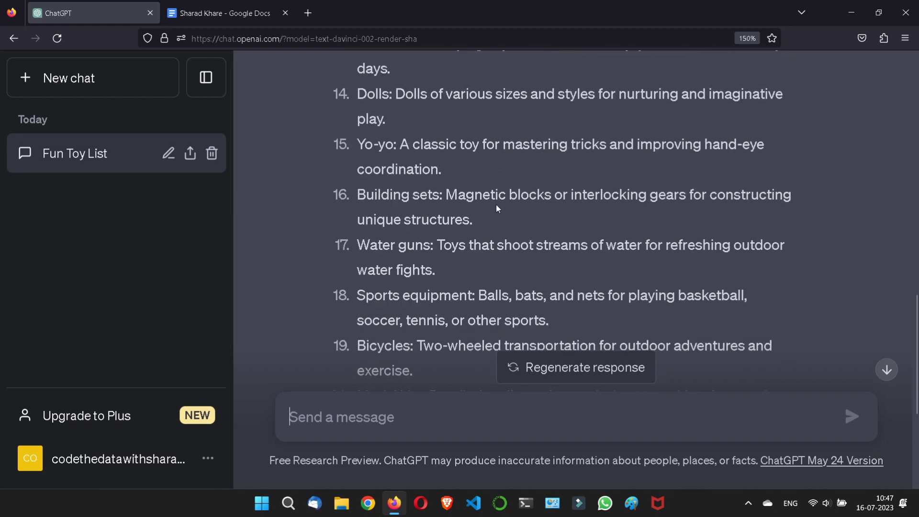
scroll(496, 206, "down", 5)
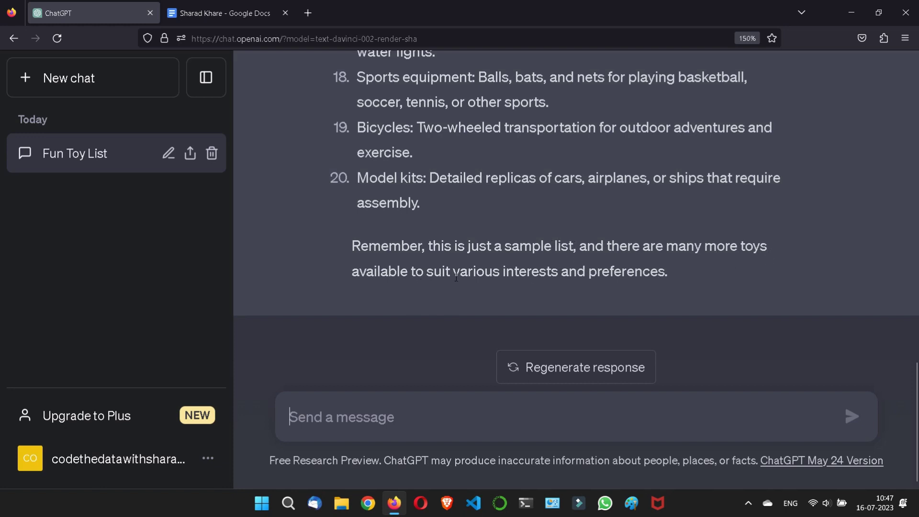
left_click_drag(453, 275, 664, 286)
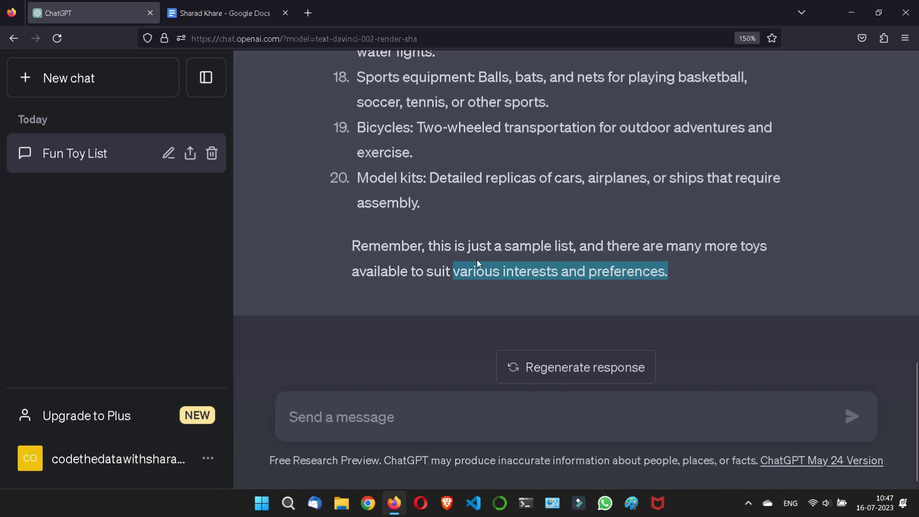
scroll(476, 259, "up", 15)
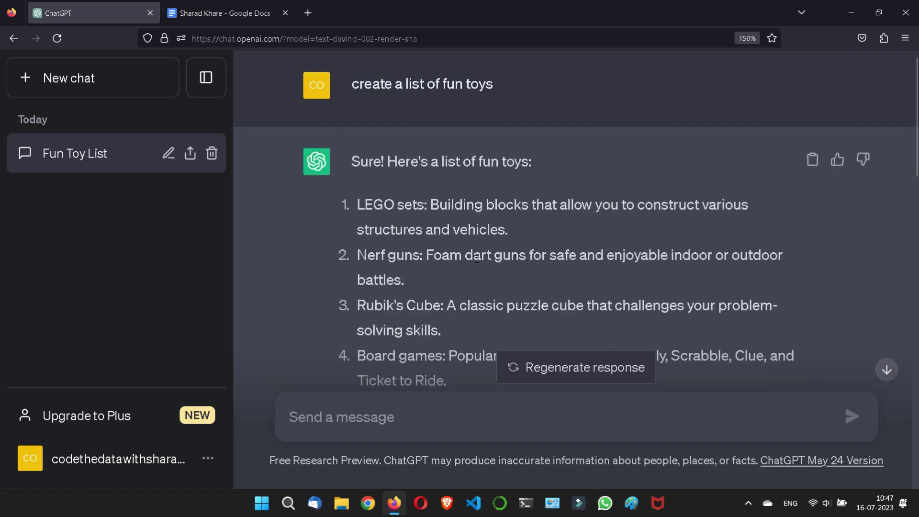
left_click_drag(351, 83, 491, 84)
left_click(465, 101)
Step: Delete the Fun Toy List conversation and return to an empty new chat
left_click(212, 153)
left_click(187, 154)
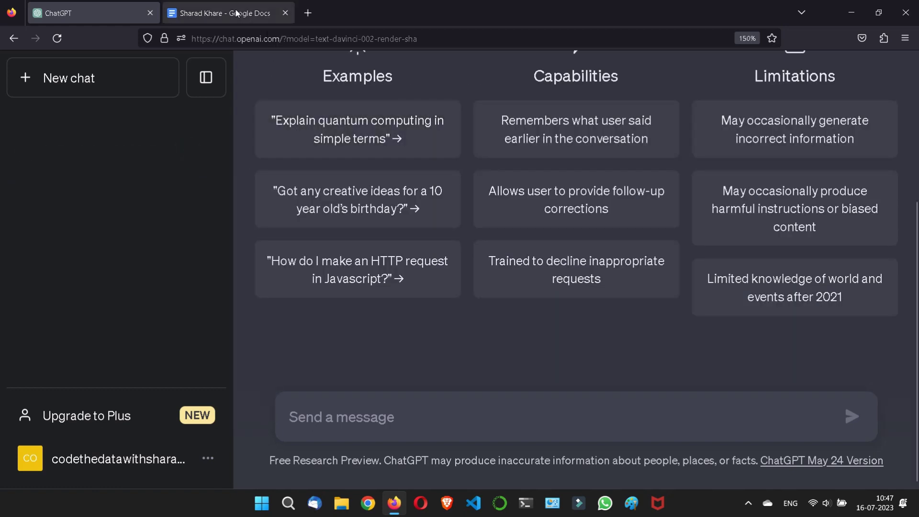
left_click(237, 16)
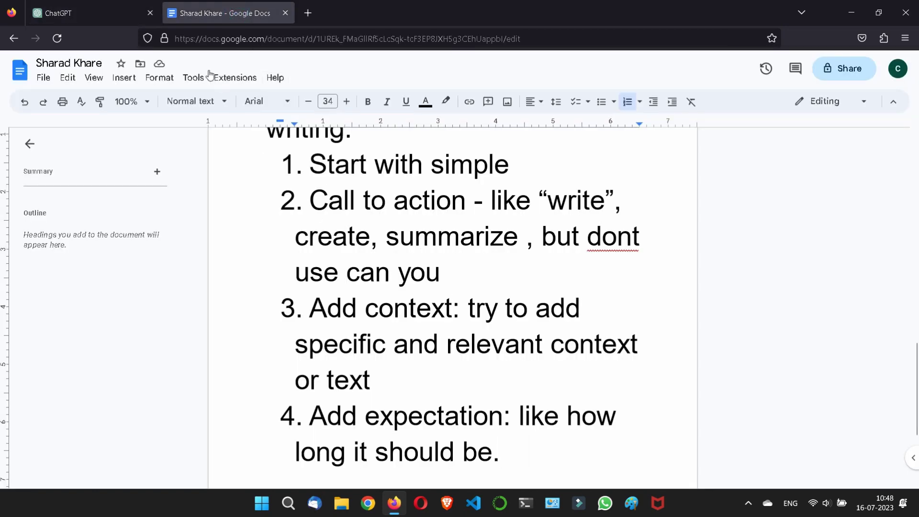
left_click(129, 14)
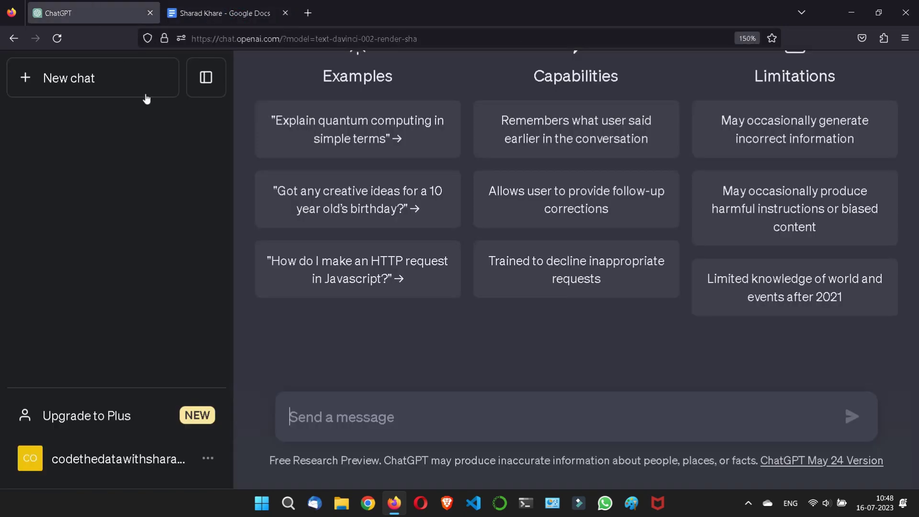
Step: Type the prompt 'create a list of 10 fun and inexpensive to gift to programmers based on the below critaria'
left_click(396, 408)
type("create")
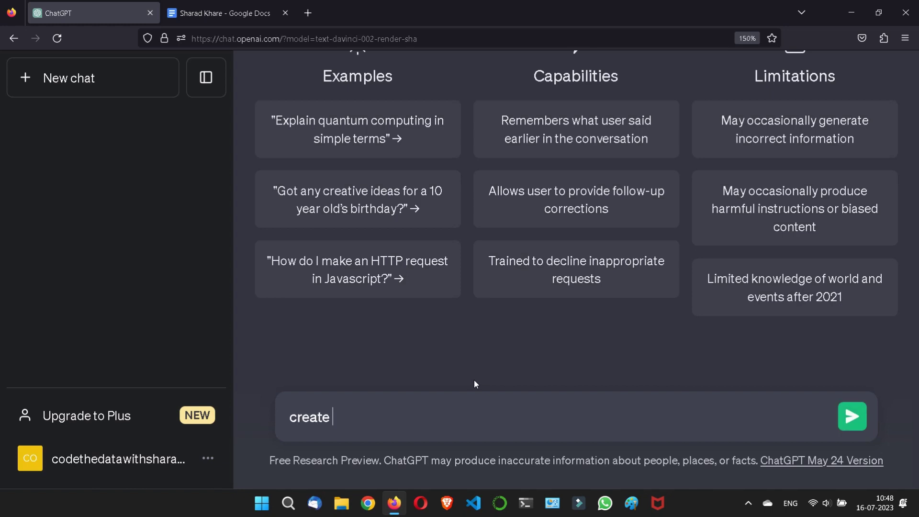
type(" a list of 10 fun")
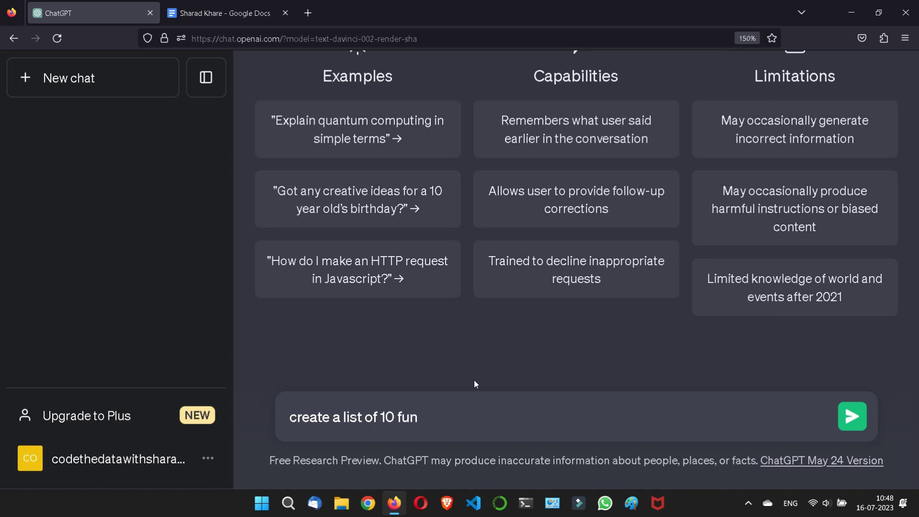
type(" and inexpensive")
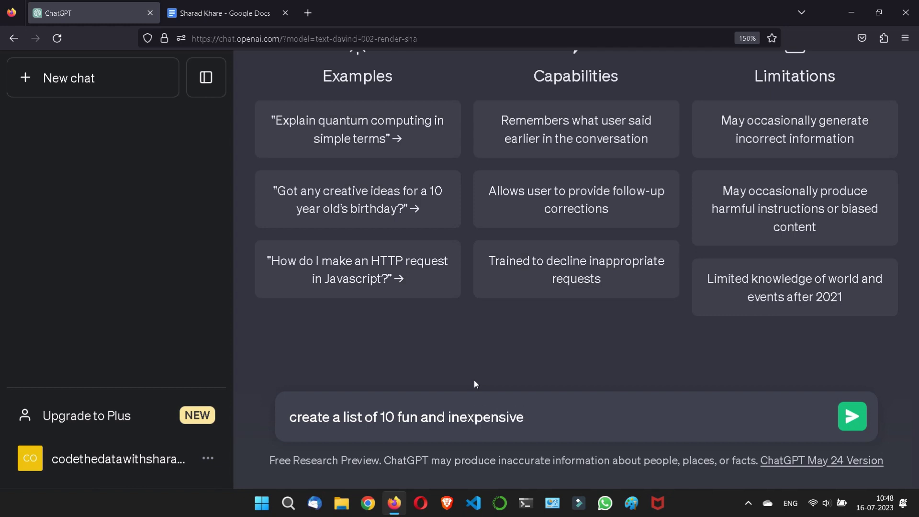
type(" to gift to programmers")
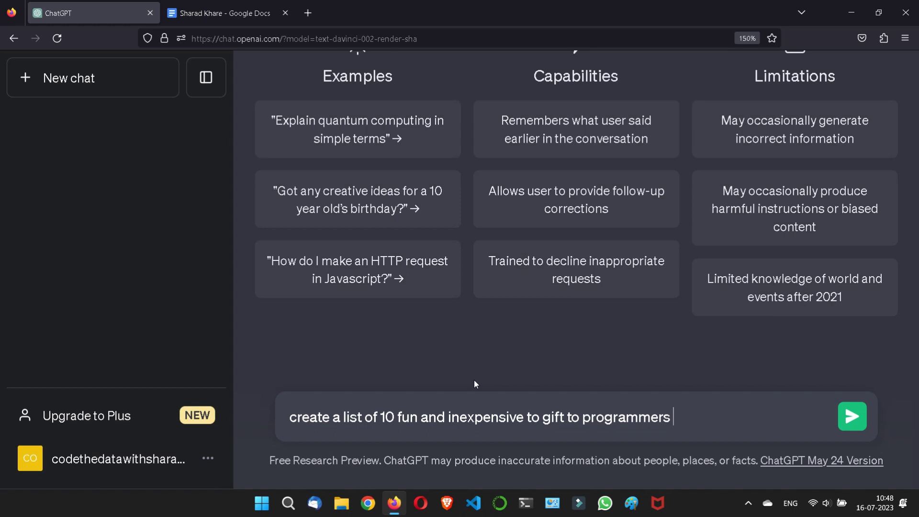
type("based on th")
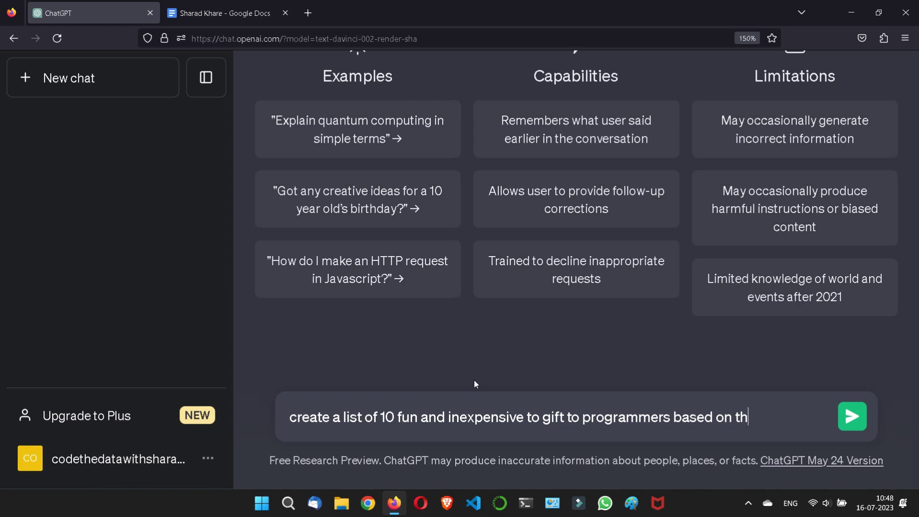
type("e below c")
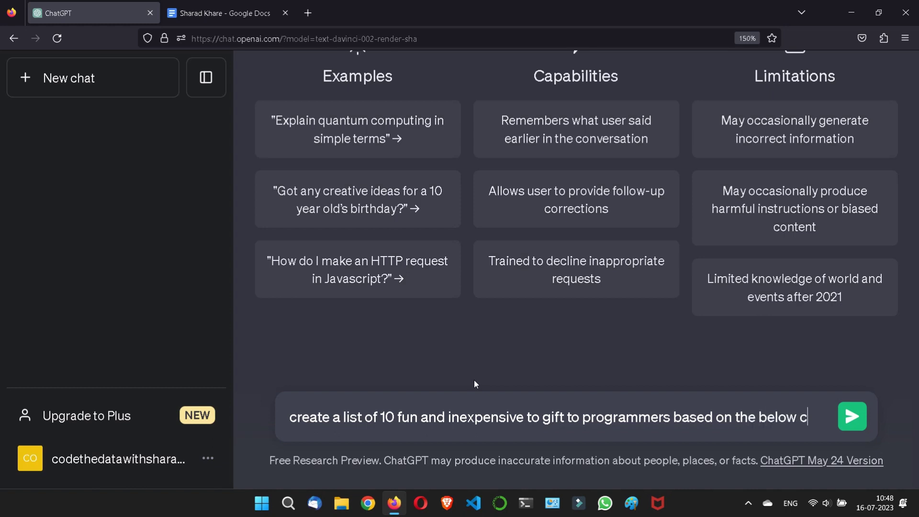
type("ritaria")
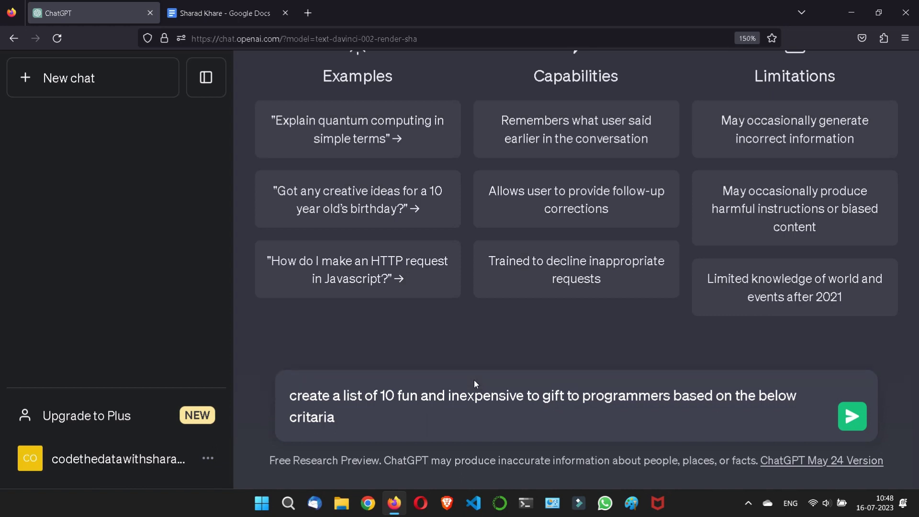
Step: Correct 'criteria' and add criterion 1, 'it should be useful', fixing 'shuld'
key("BackSpace")
key("BackSpace")
key("BackSpace")
key("BackSpace")
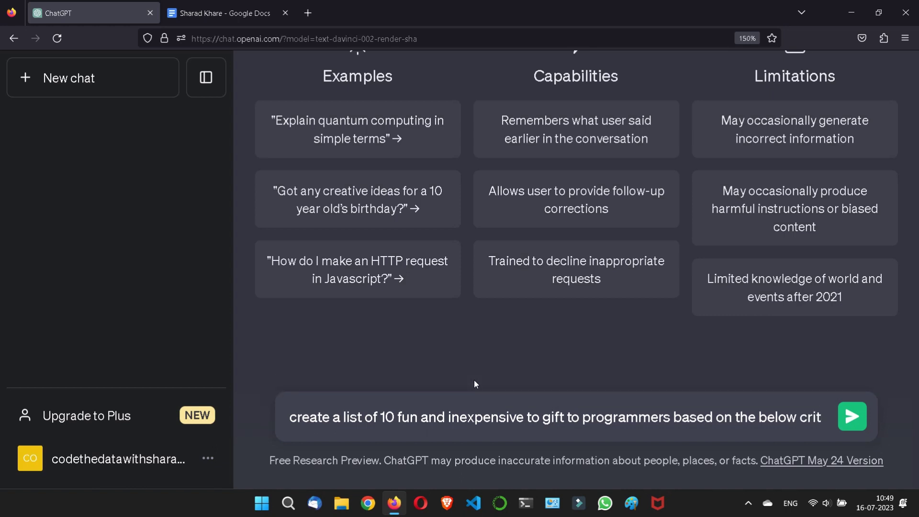
type("eria:")
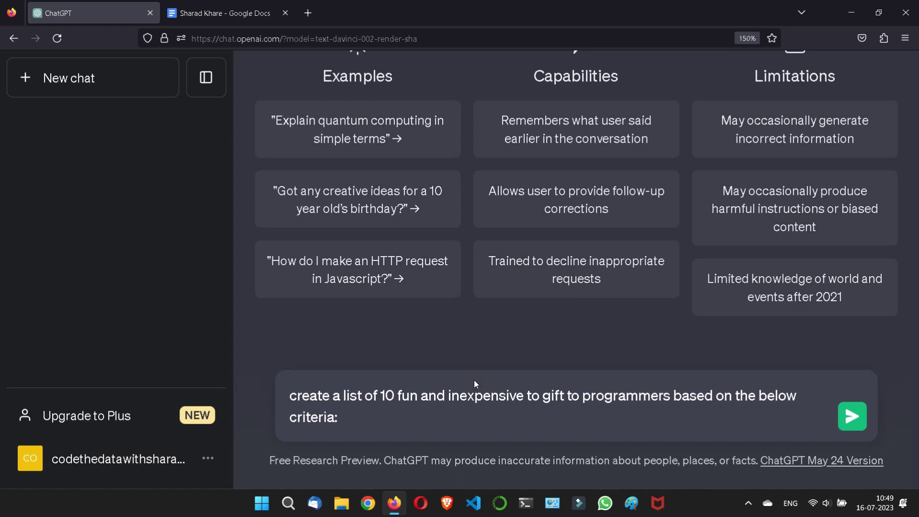
type(" 1. it shuld be useful")
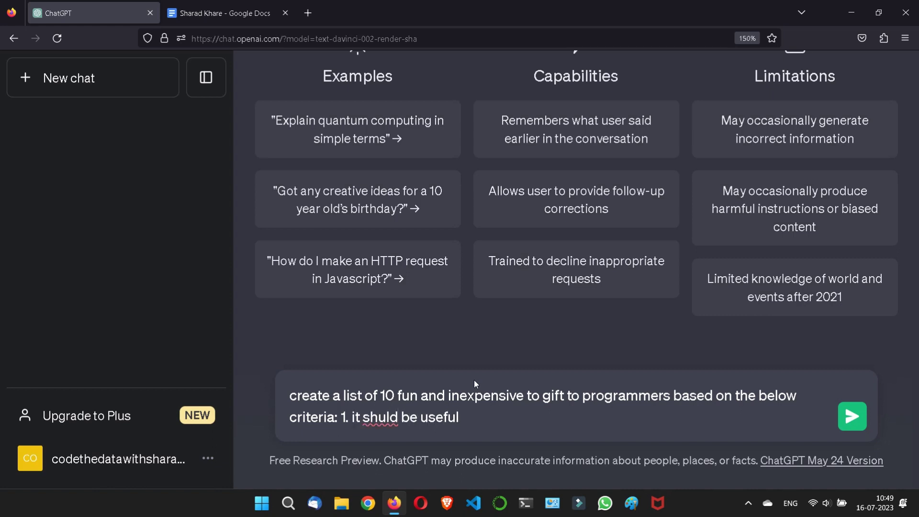
key("Left")
key("Left")
key("Left")
key("Left")
key("Left")
key("Left")
key("Left")
key("Left")
key("Left")
key("Left")
key("Left")
key("Left")
key("Left")
key("Left")
key("Right")
key("Right")
key("Left")
type("o")
key("Right")
key("Right")
key("Right")
key("Right")
key("Right")
key("Right")
key("Right")
key("Right")
key("Right")
key("Right")
key("Right")
key("Right")
key("Right")
Step: Add criteria '2. it should be silly' and '3. it should spark creativity.'
type(". 2.")
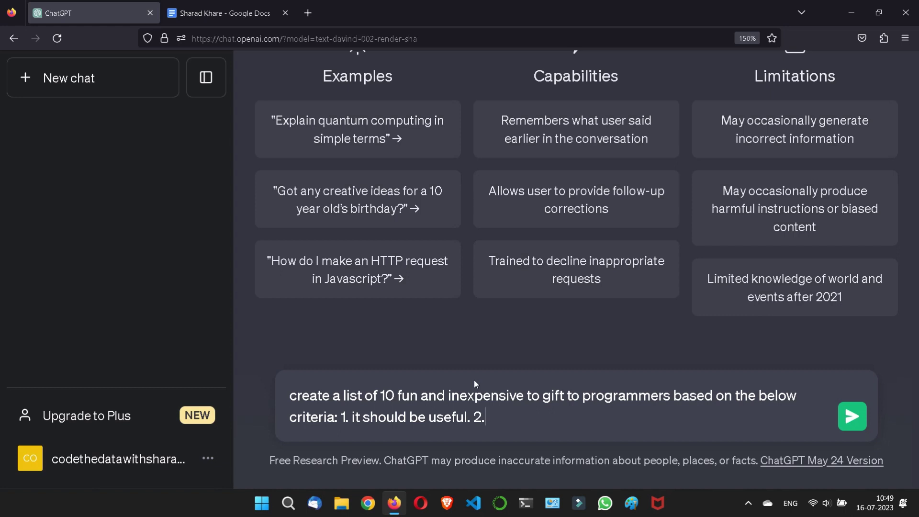
type("it should be silly")
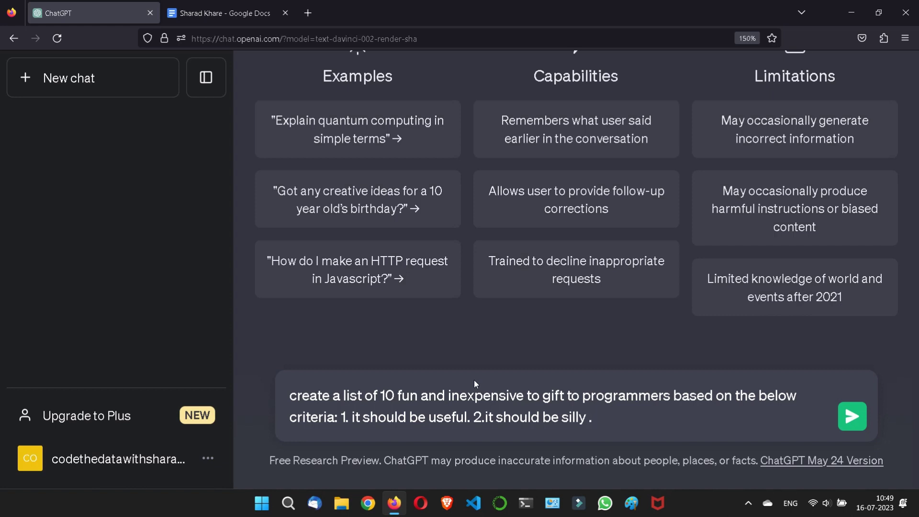
key("BackSpace")
type(". 3.")
type("it should spark ")
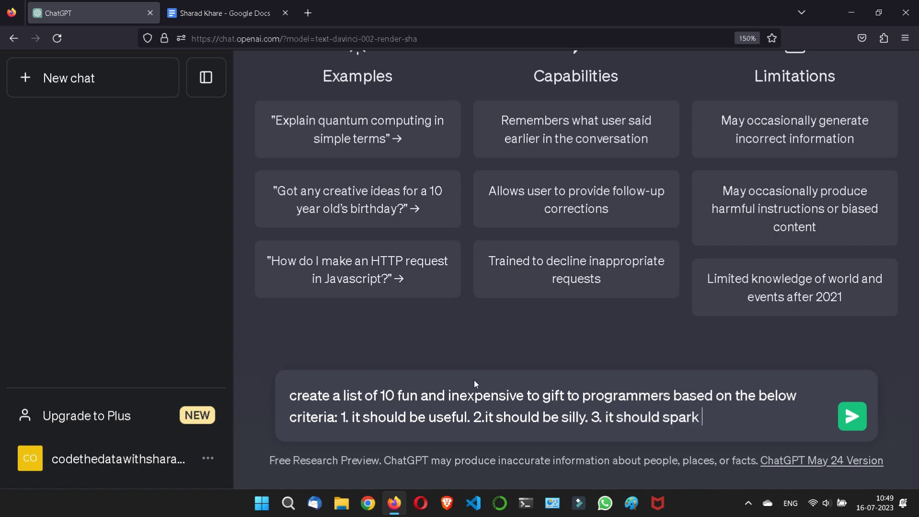
type("creativity.")
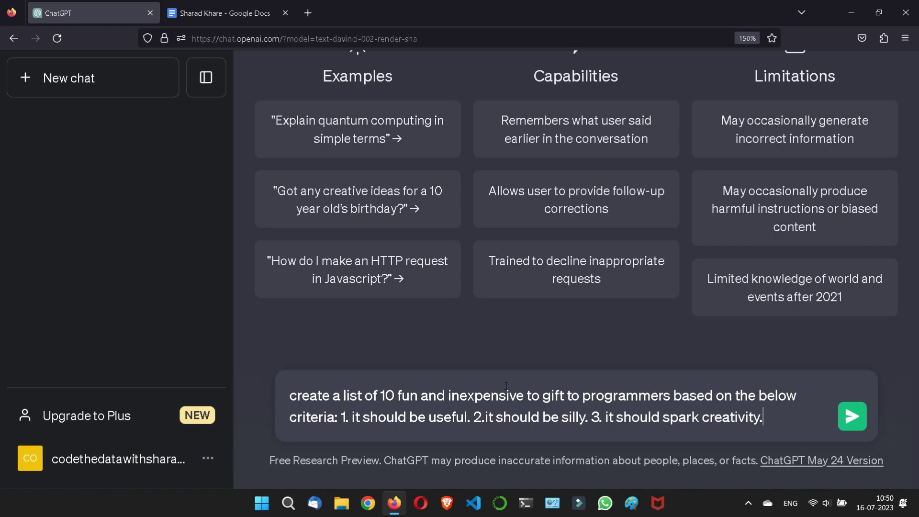
Step: Send the gift prompt and highlight the reply's showing-off-skills and flashy-design phrases
left_click(842, 420)
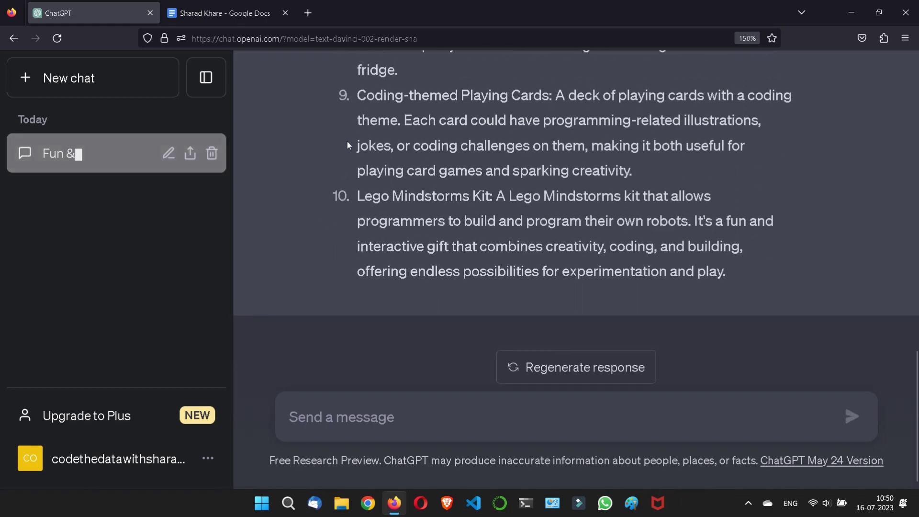
scroll(440, 231, "up", 15)
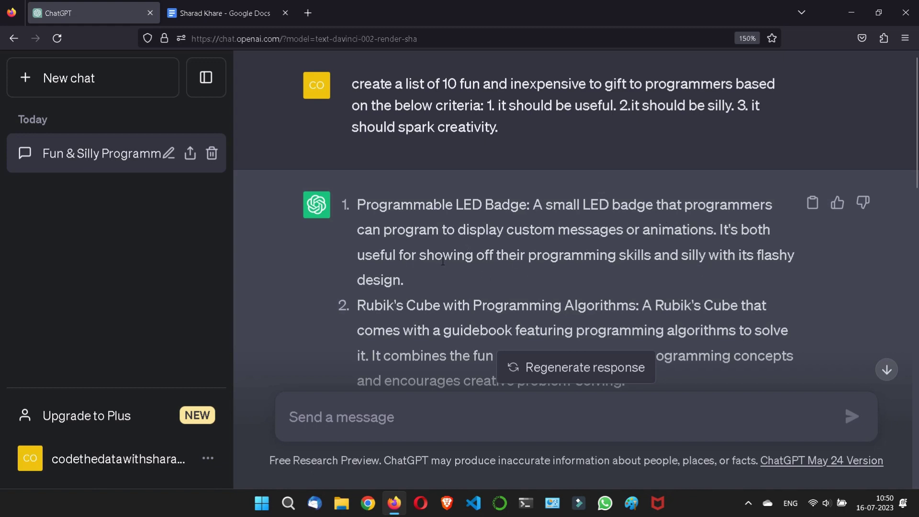
left_click_drag(426, 255, 771, 282)
left_click(679, 252)
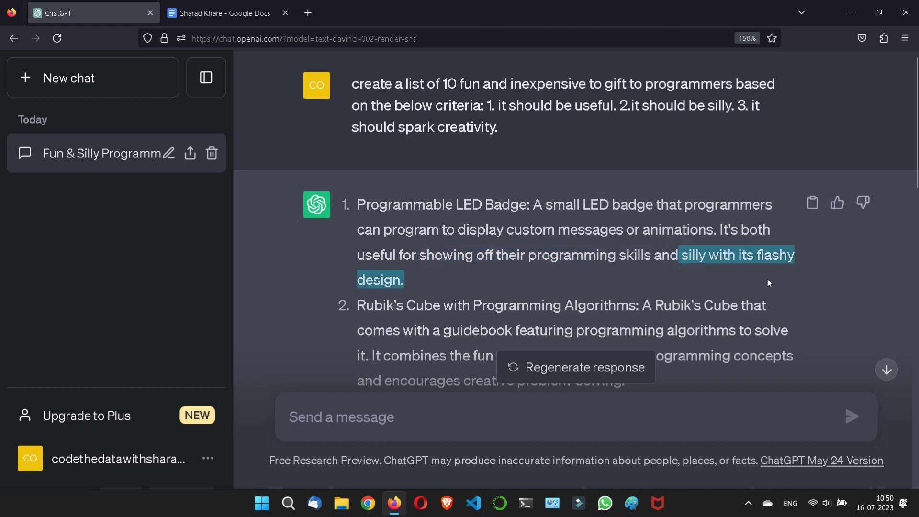
Step: Highlight the Rubik's Cube, Keyboard Shortcut Stickers and Programming Socks ideas, then return to the top
scroll(577, 257, "down", 5)
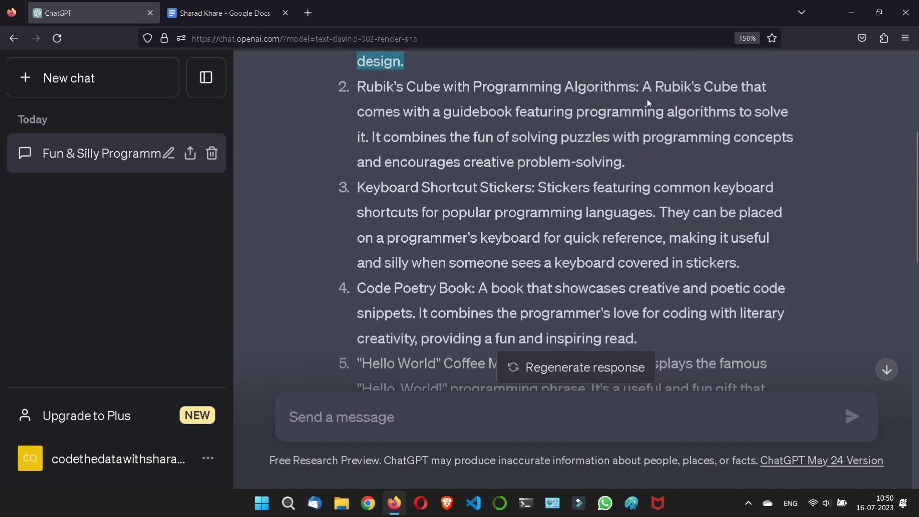
left_click_drag(366, 86, 538, 229)
left_click(538, 228)
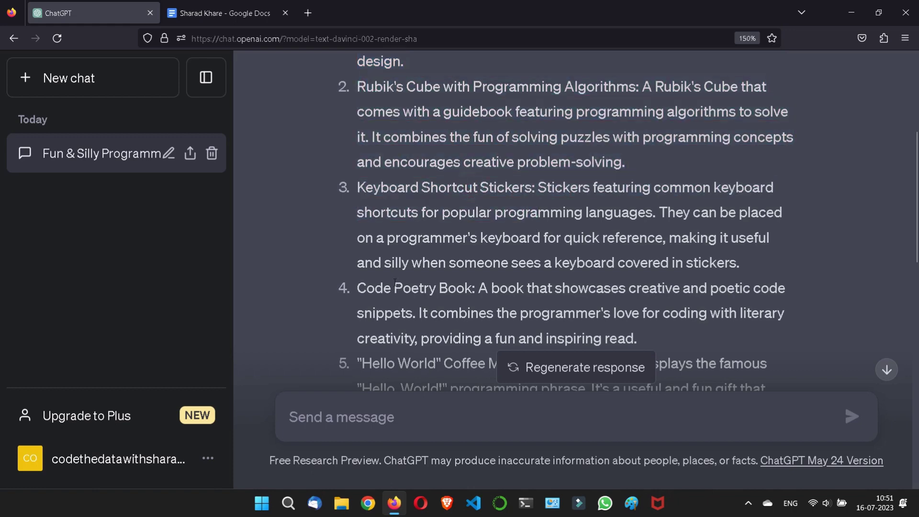
left_click_drag(376, 288, 438, 289)
scroll(399, 252, "down", 3)
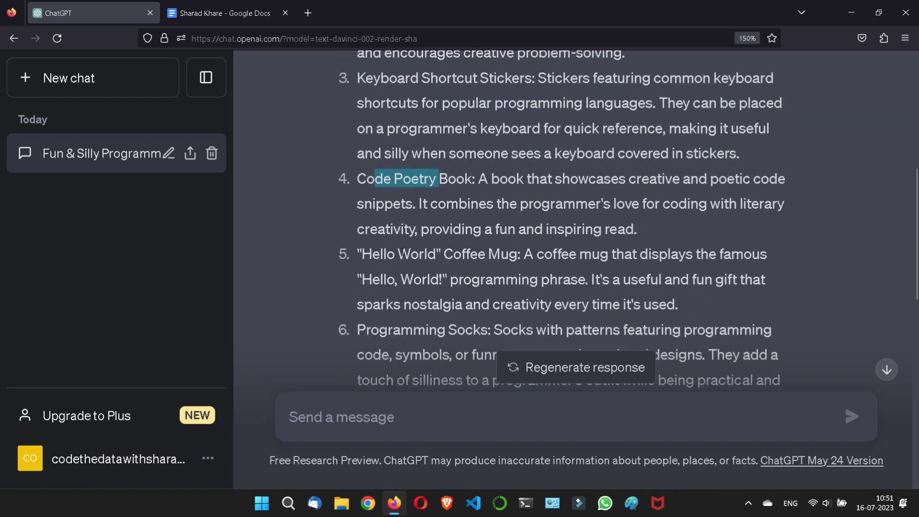
left_click_drag(378, 253, 508, 253)
scroll(509, 254, "down", 6)
left_click_drag(392, 112, 473, 112)
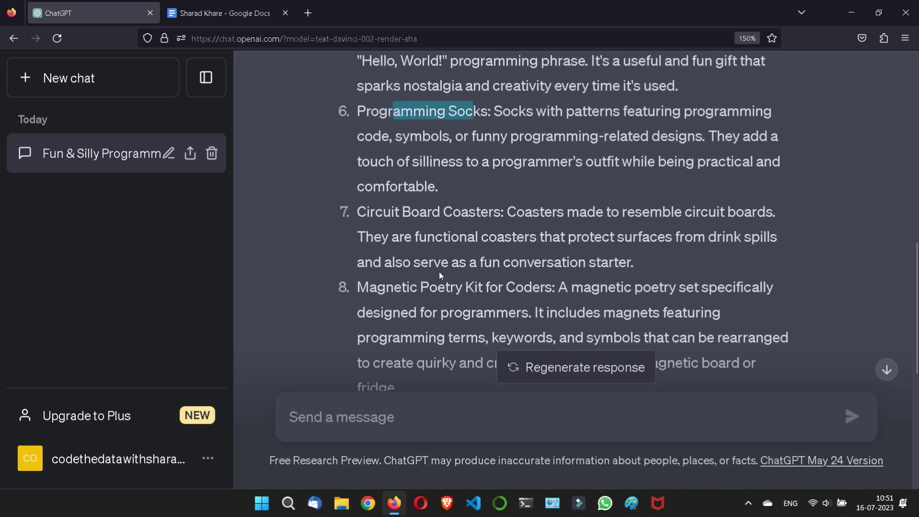
scroll(486, 232, "down", 3)
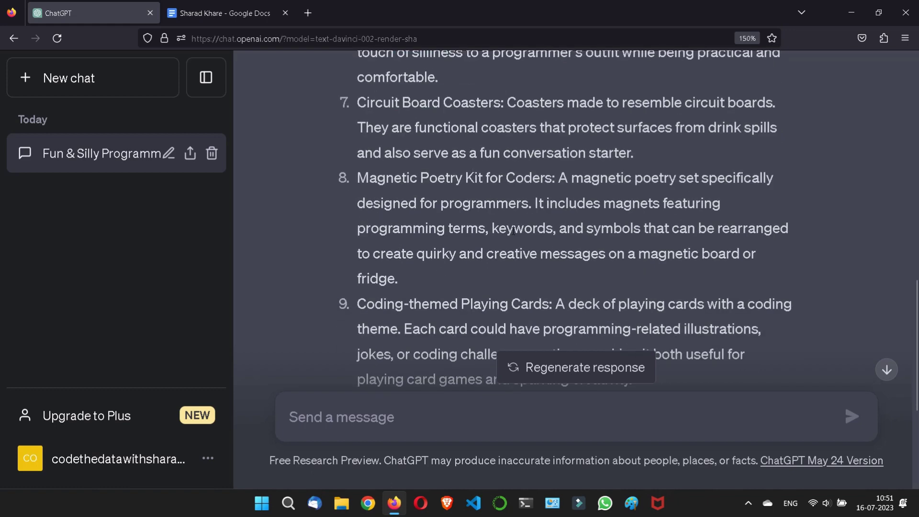
key("Home")
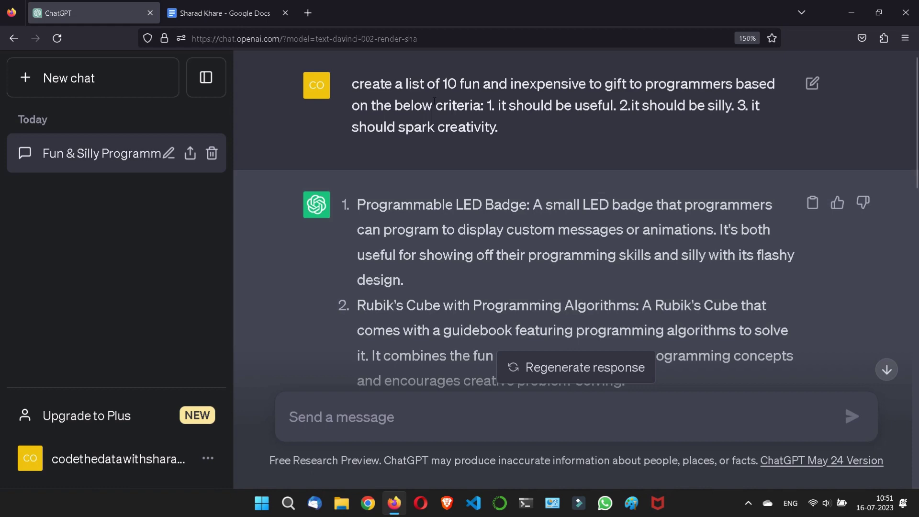
left_click(224, 13)
scroll(316, 148, "up", 2)
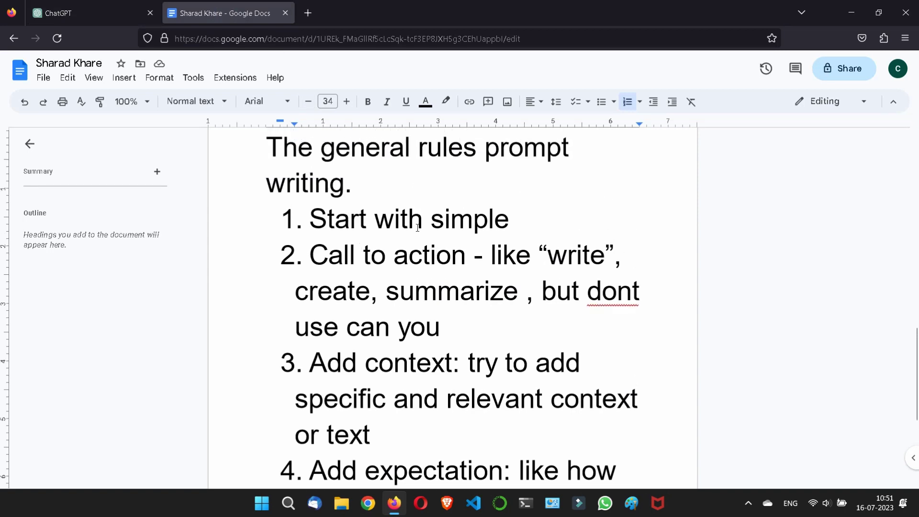
left_click(125, 14)
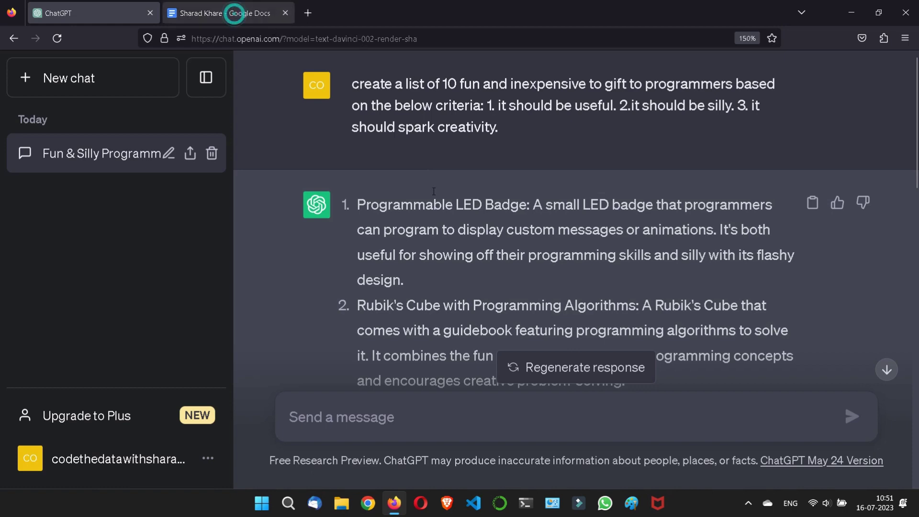
left_click(234, 14)
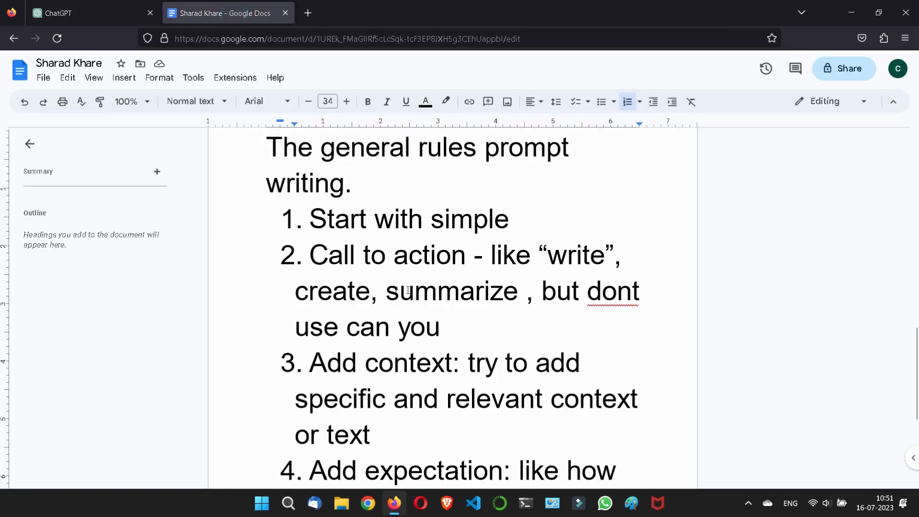
scroll(499, 315, "down", 1)
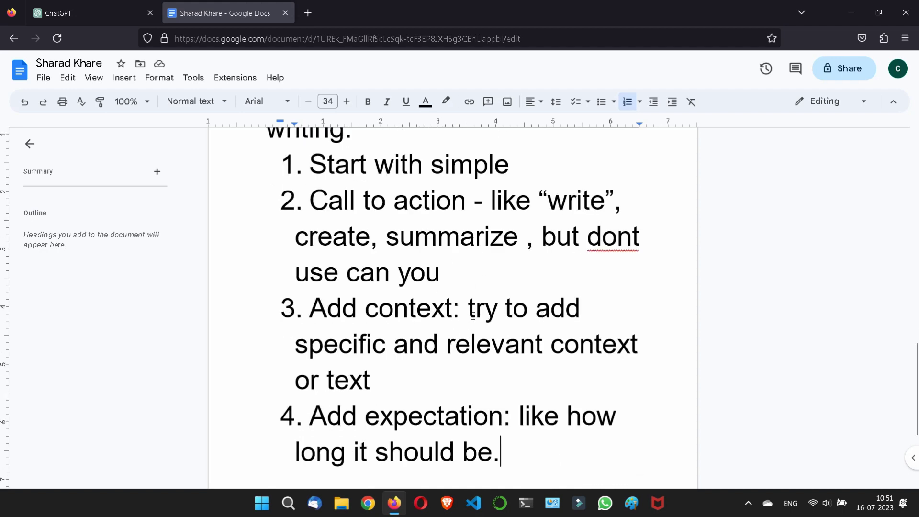
scroll(468, 311, "down", 1)
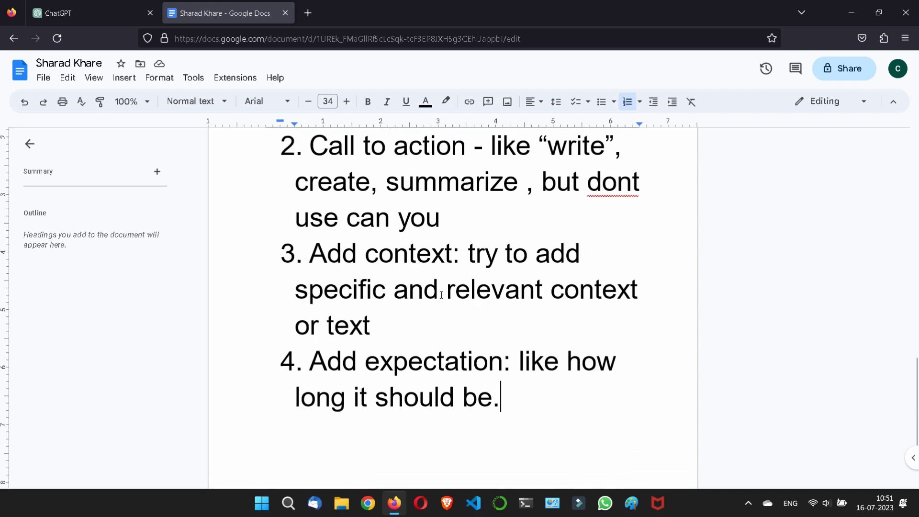
scroll(441, 295, "up", 1)
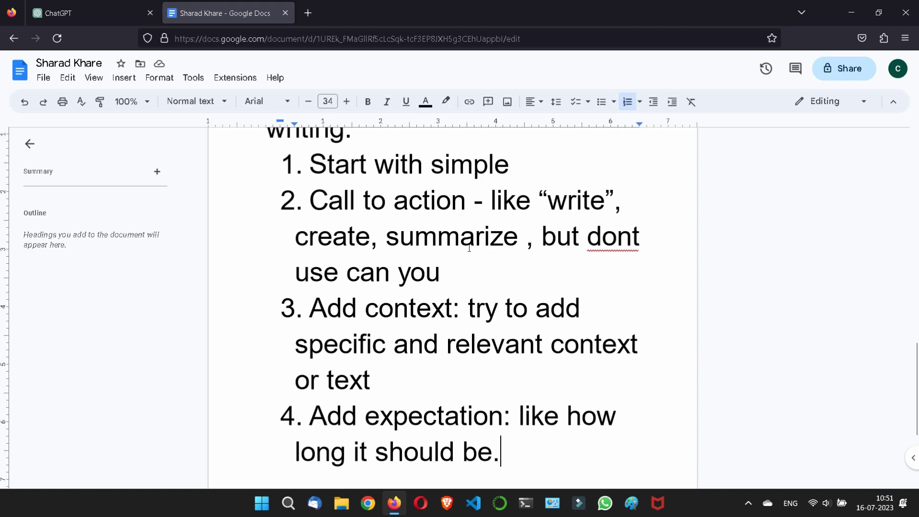
scroll(463, 261, "up", 1)
left_click(74, 6)
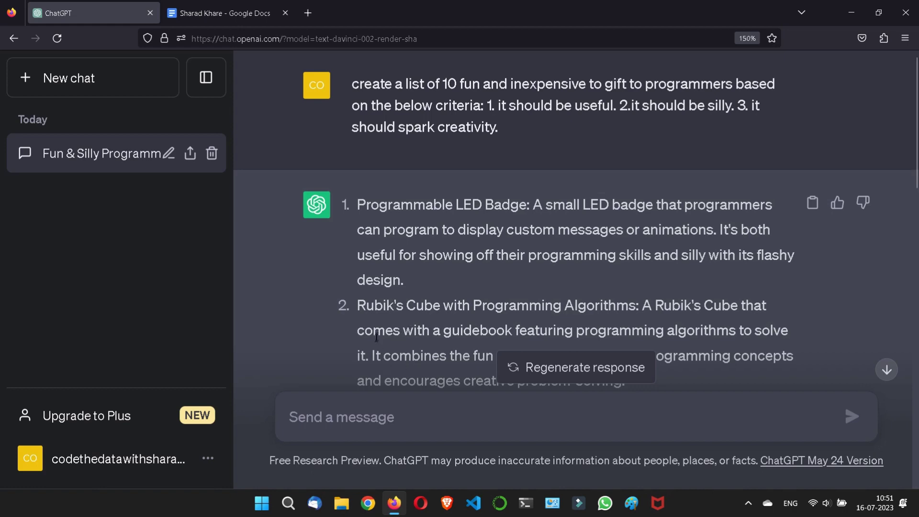
scroll(385, 321, "down", 8)
left_click_drag(392, 220, 473, 220)
scroll(424, 265, "up", 8)
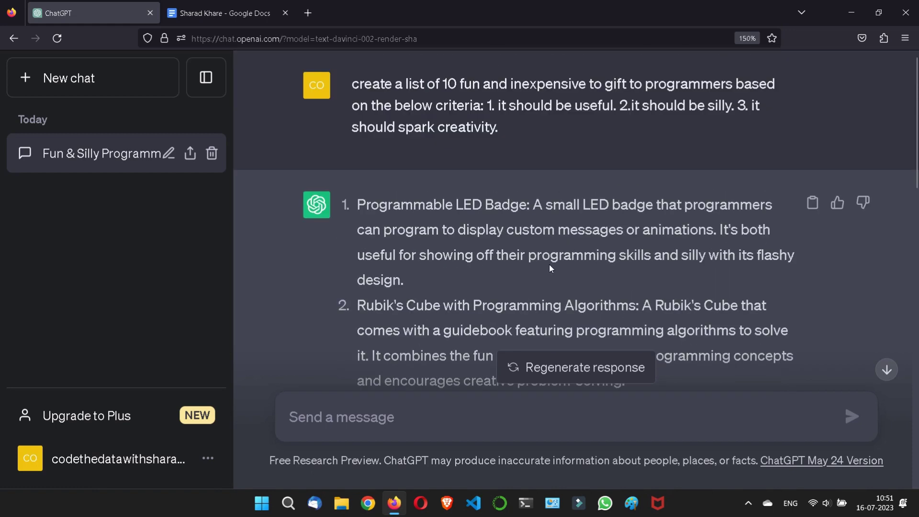